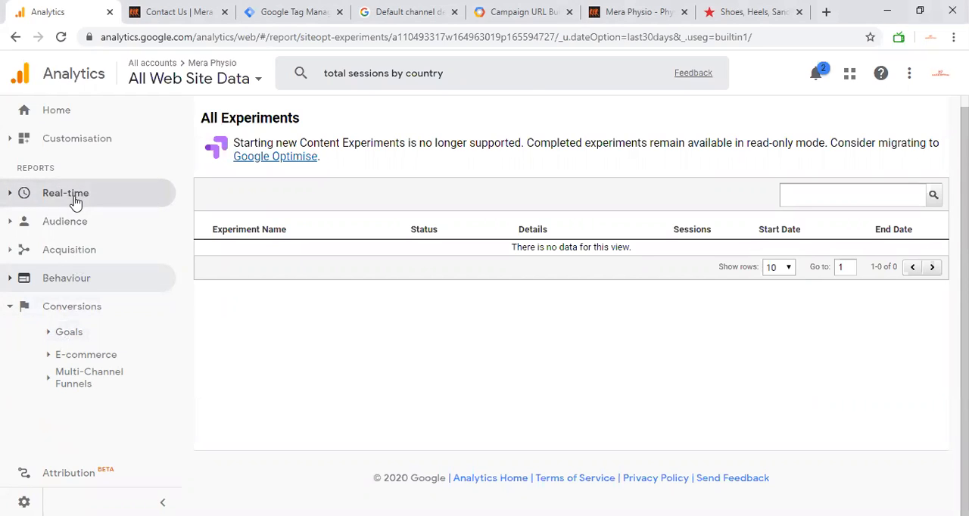
Open the Goals overview report under Conversions and go to the goal set-up for the view.
left_click(72, 310)
left_click(72, 310)
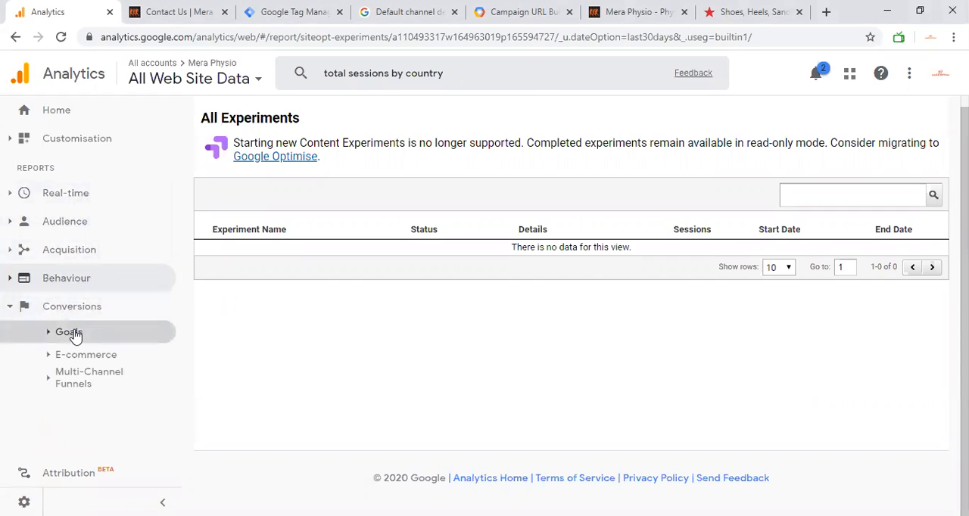
left_click(74, 334)
left_click(74, 334)
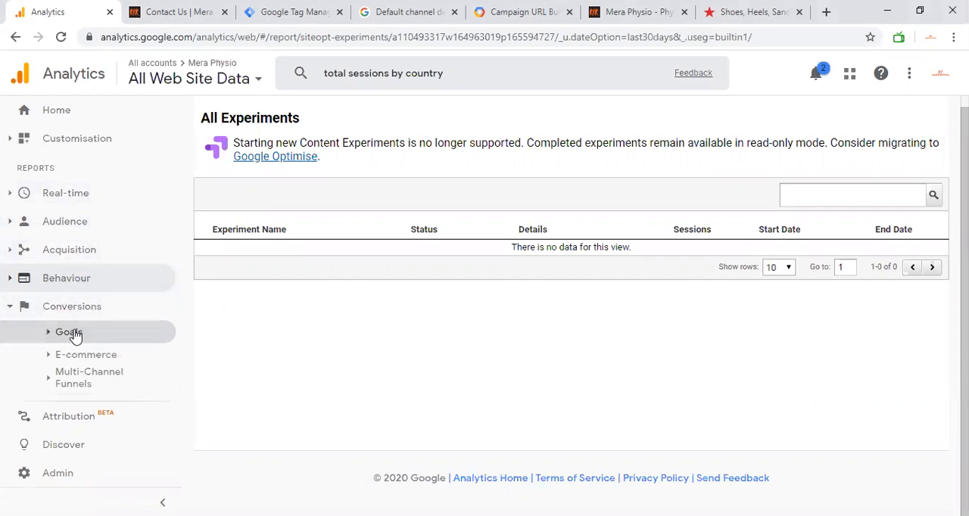
left_click(78, 335)
left_click(80, 334)
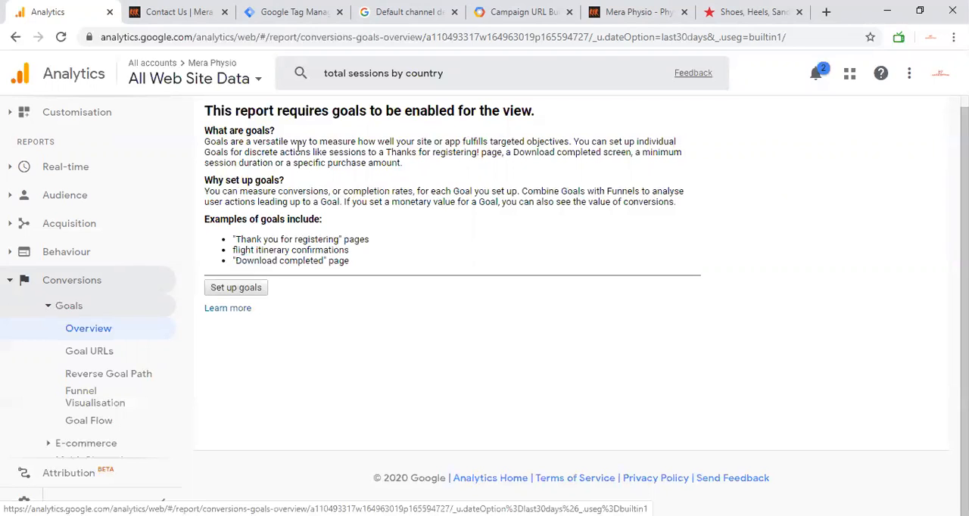
left_click(236, 288)
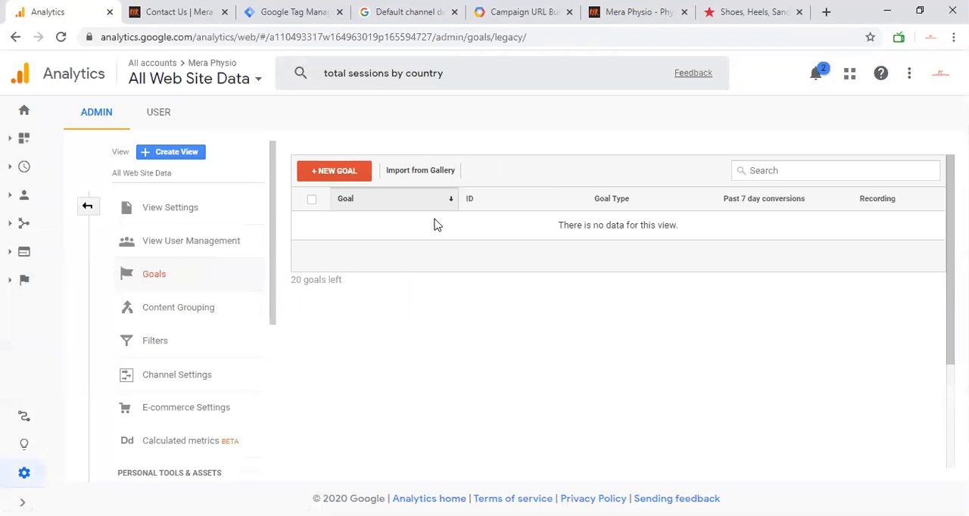
Start a new goal for All Web Site Data based on the Newsletter sign up template.
left_click(344, 172)
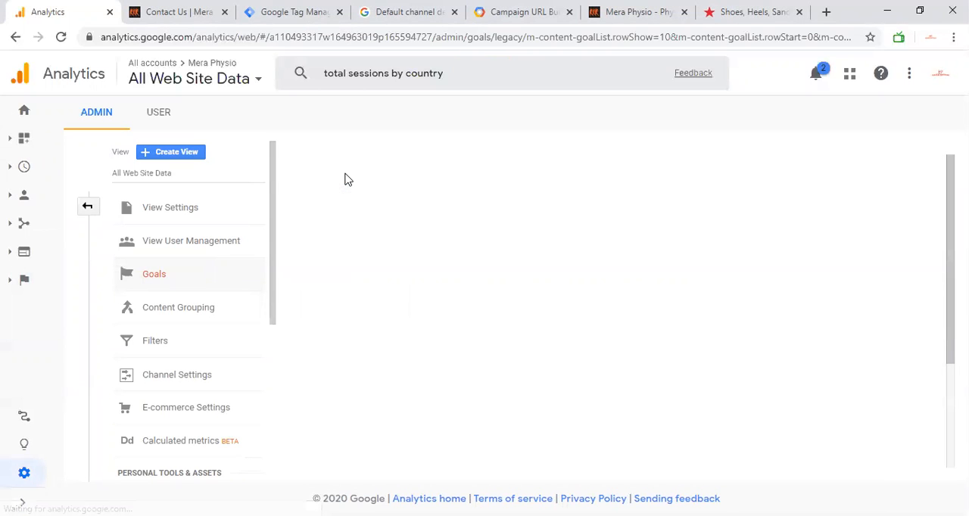
scroll(403, 260, "down", 3)
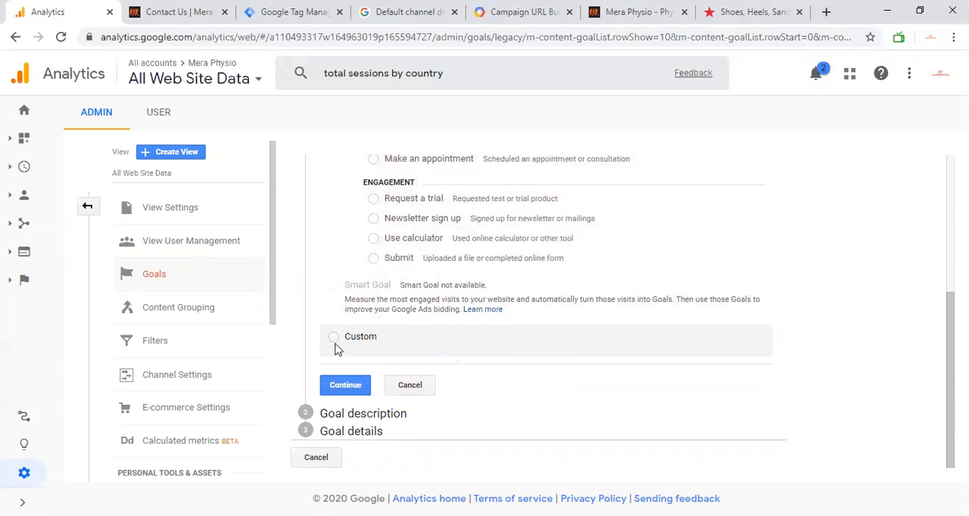
left_click(334, 337)
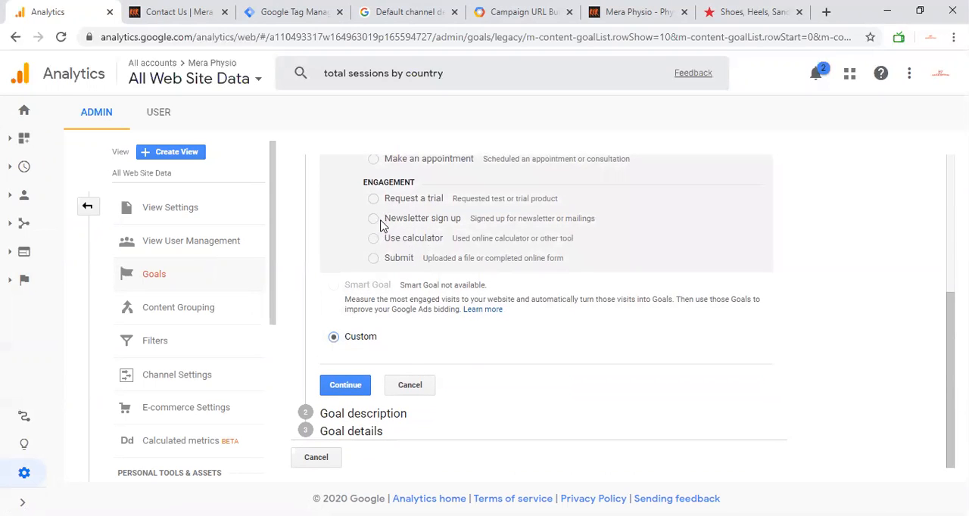
left_click(374, 219)
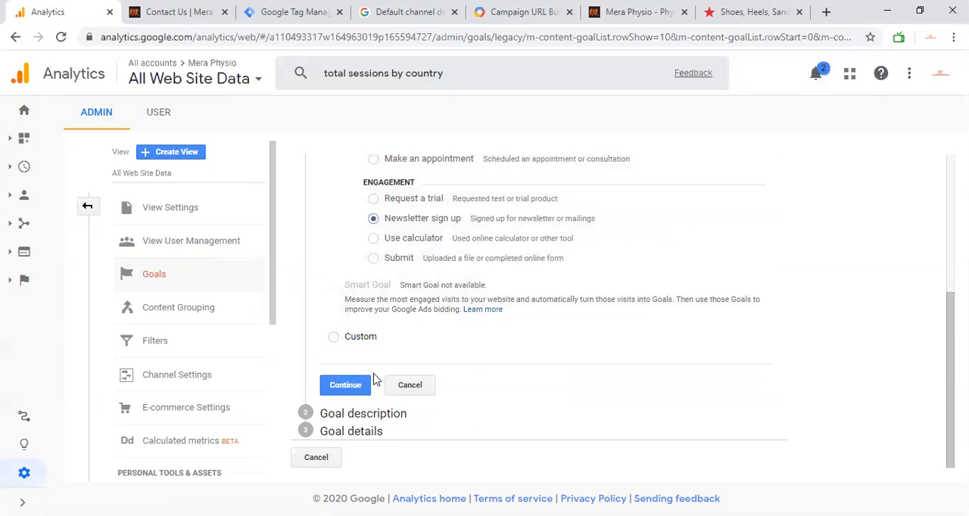
left_click(352, 387)
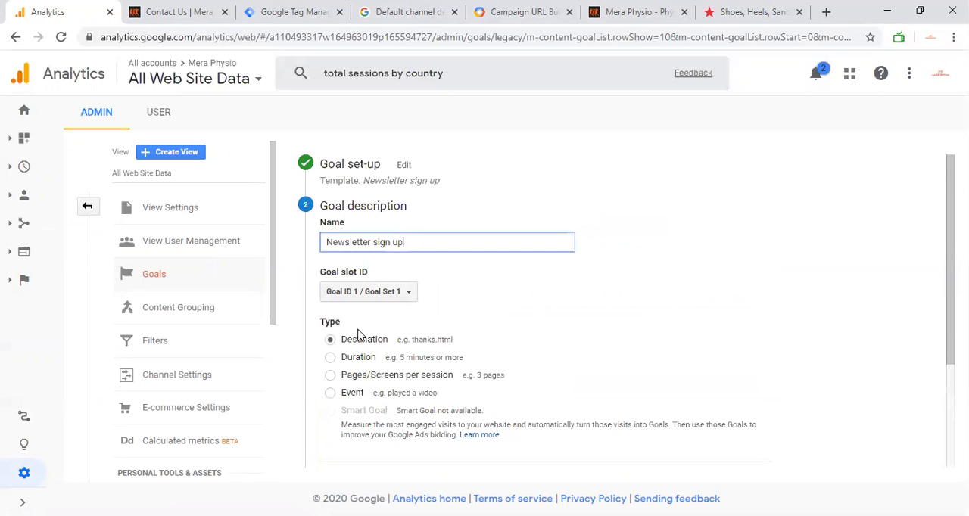
Set the goal type to Pages/Screens per session with a threshold of greater than 1.
scroll(384, 352, "down", 1)
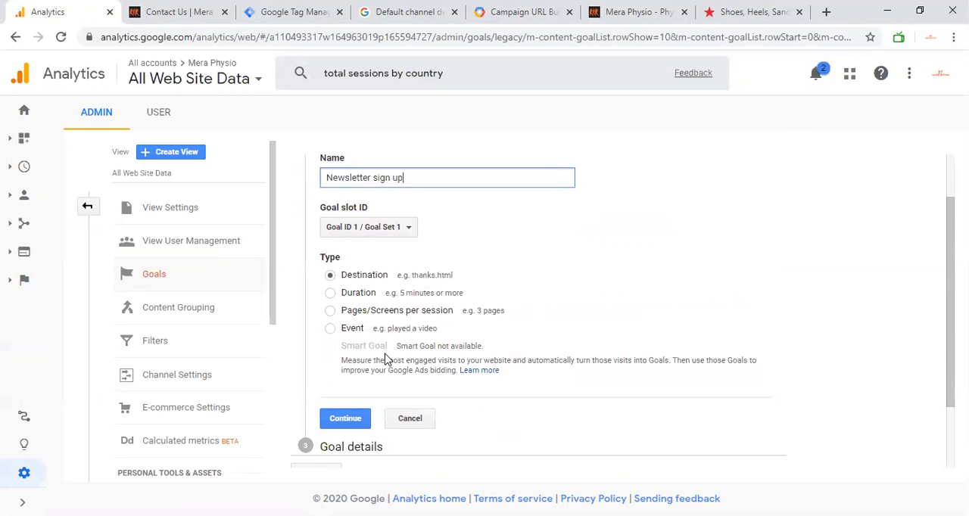
left_click(331, 311)
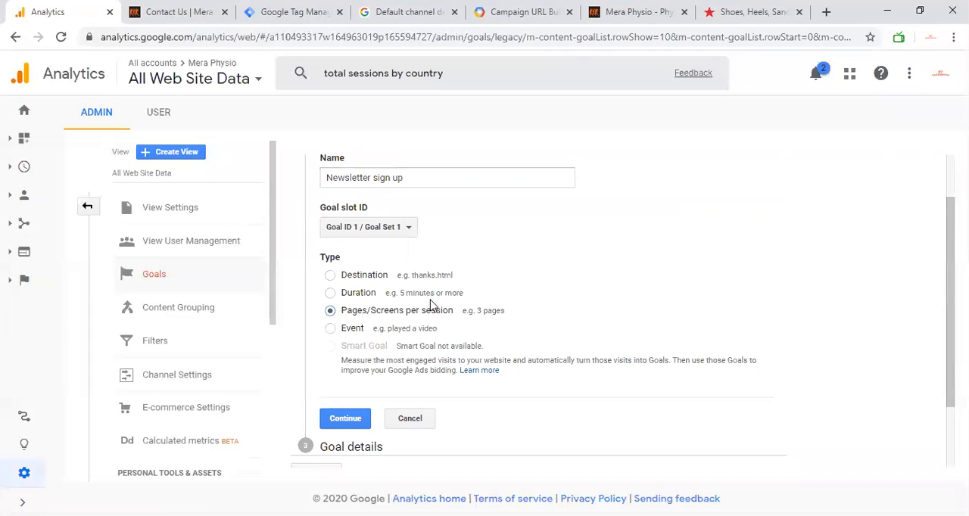
left_click(347, 419)
left_click(564, 219)
left_click(567, 217)
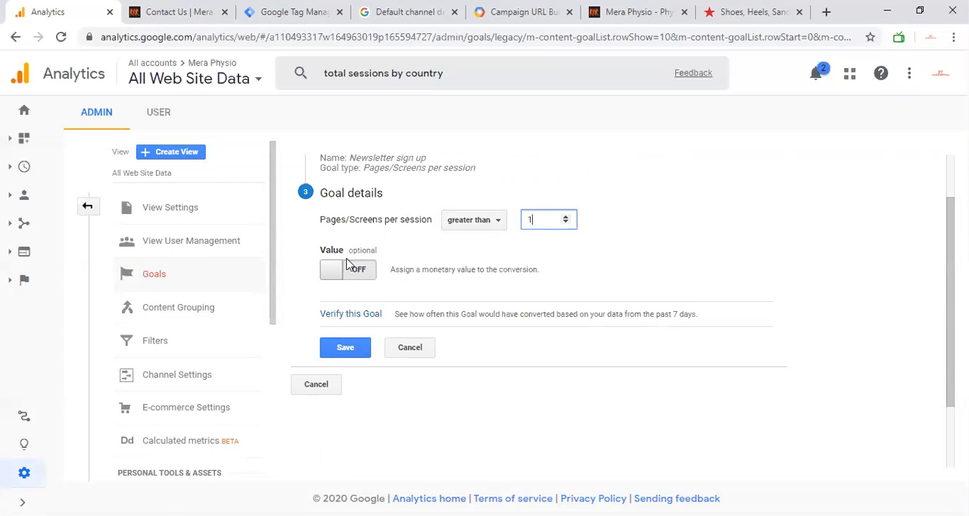
Reopen the goal set-up and review the revenue, acquisition, enquiry and engagement templates.
scroll(347, 278, "up", 1)
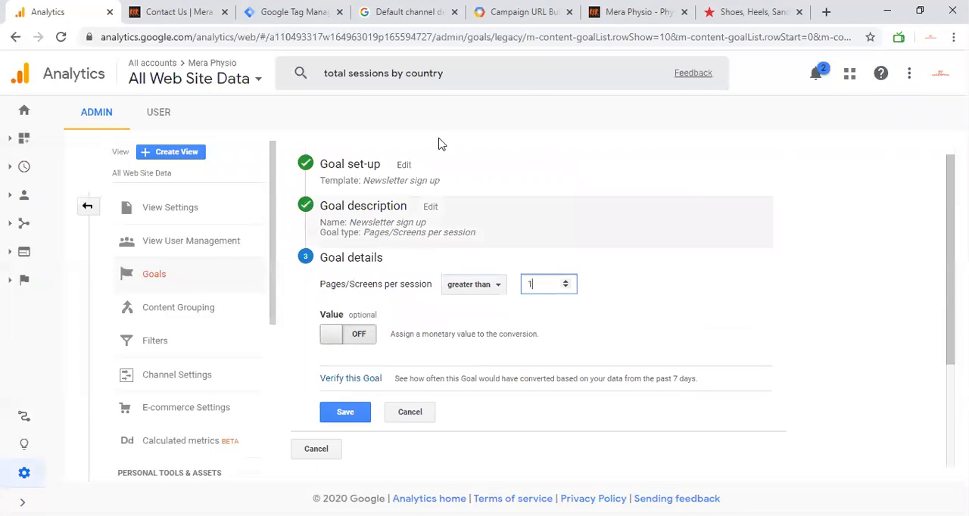
left_click(402, 165)
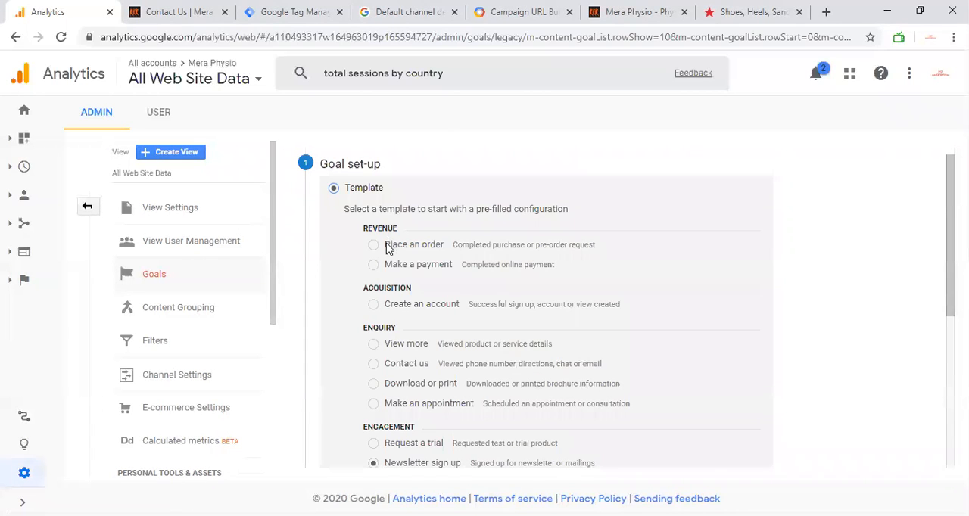
scroll(396, 250, "down", 1)
scroll(397, 250, "down", 1)
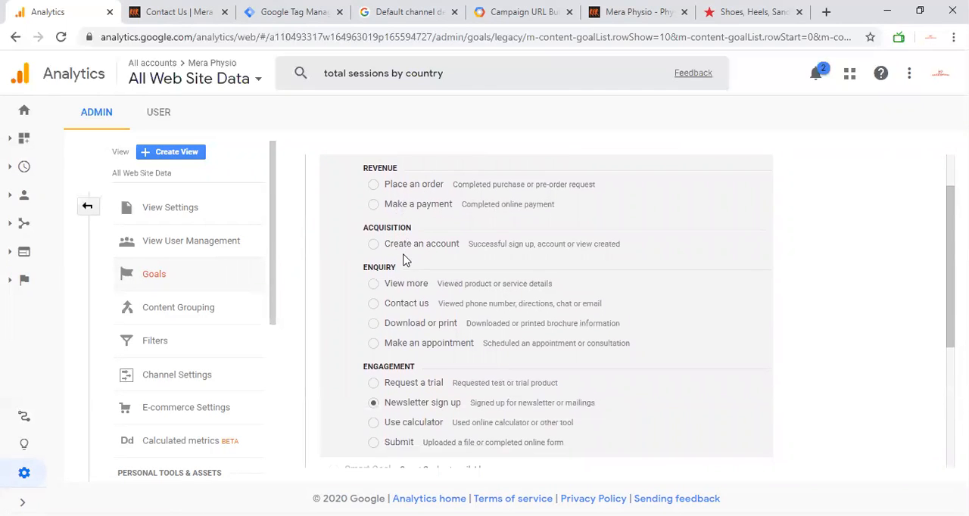
scroll(405, 260, "down", 2)
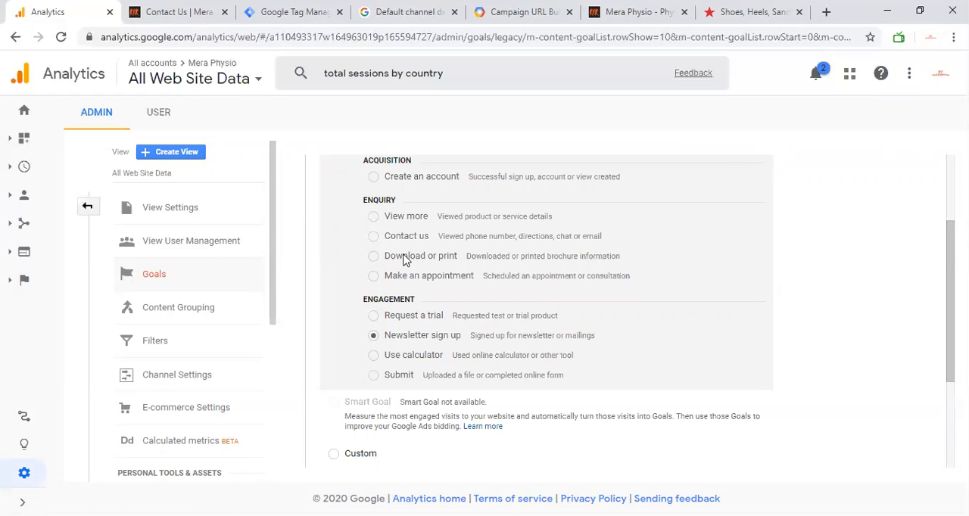
scroll(402, 259, "up", 2)
scroll(397, 303, "down", 2)
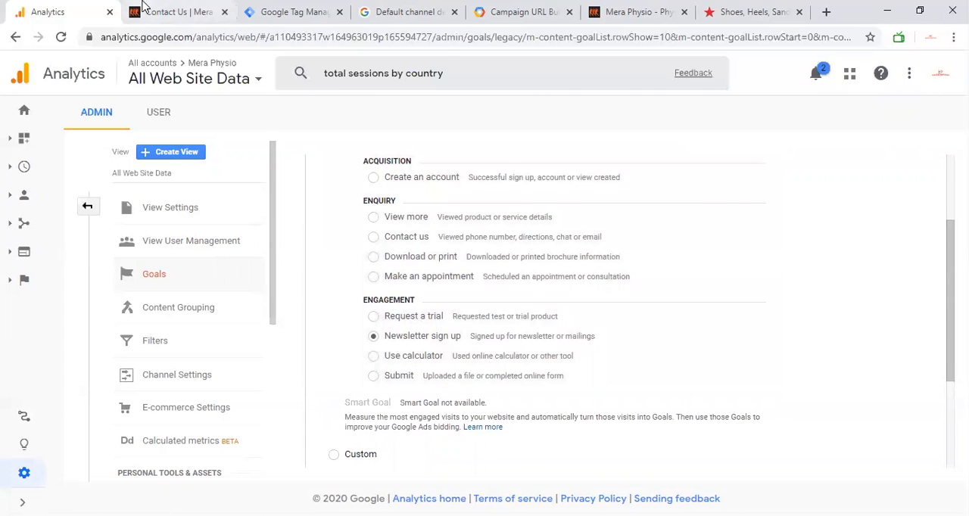
Switch to the Mera Physio website, go to its home page and inspect the footer's Subscribe button code.
left_click(151, 13)
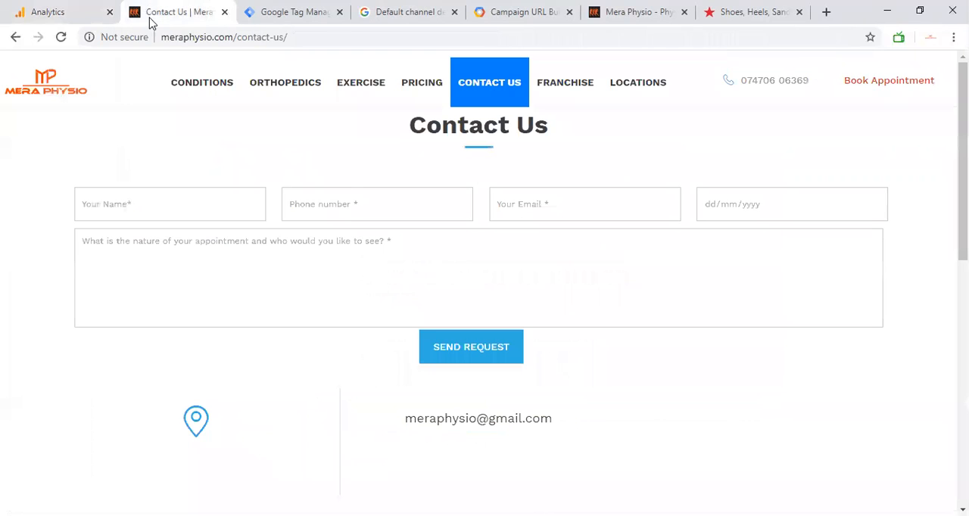
left_click(33, 91)
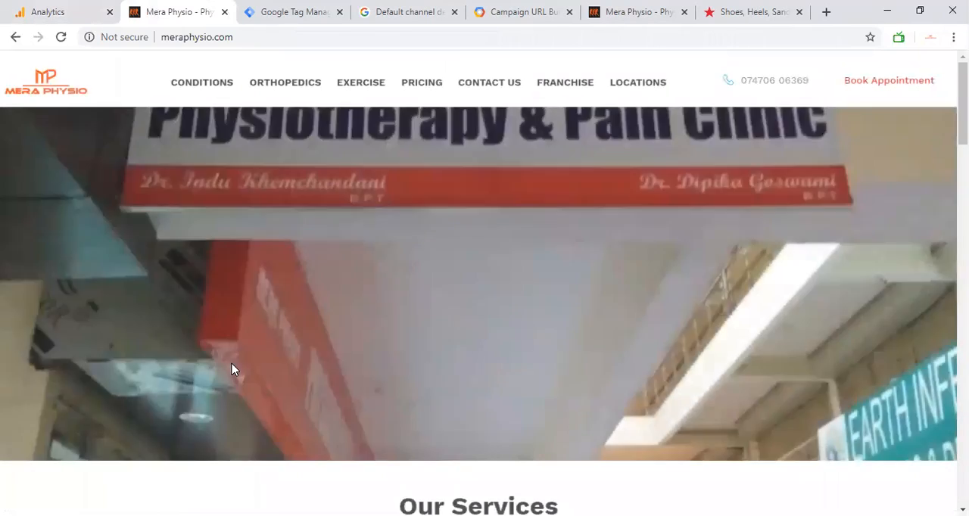
scroll(232, 369, "down", 15)
scroll(451, 407, "down", 3)
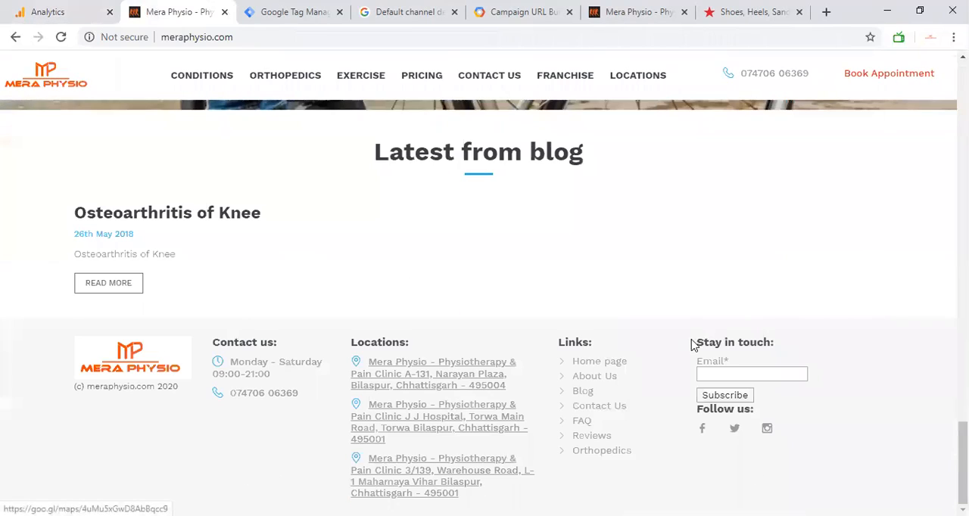
right_click(711, 395)
left_click(722, 389)
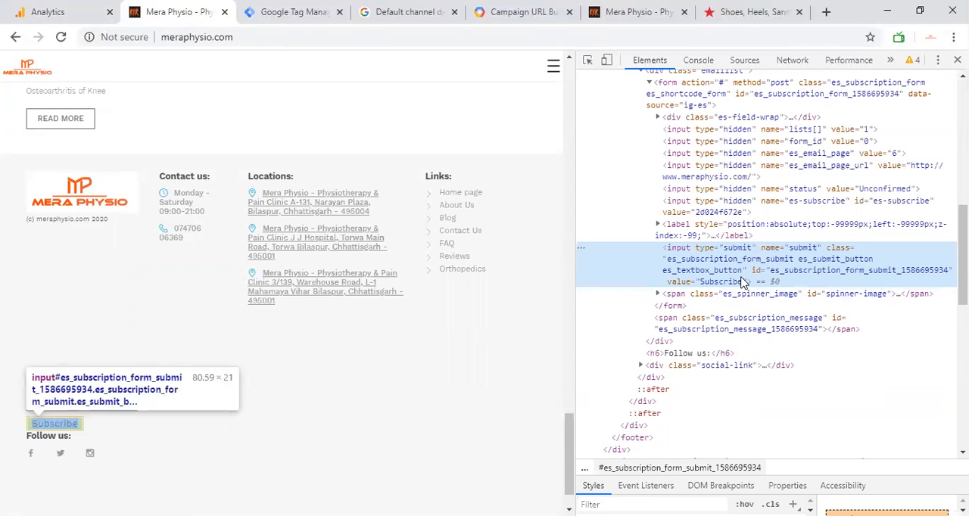
Compare the goal templates in Google Analytics with the Subscribe form on the Mera Physio website.
left_click(61, 7)
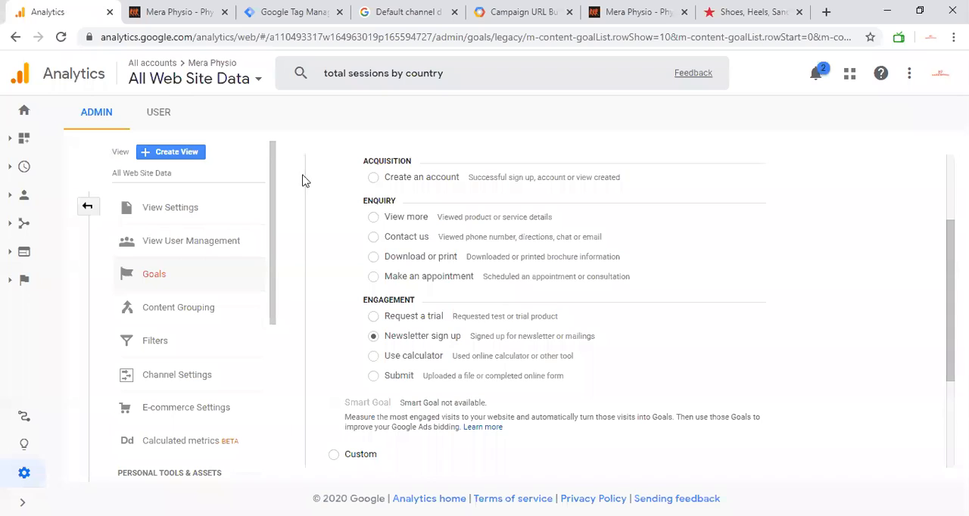
scroll(350, 308, "down", 1)
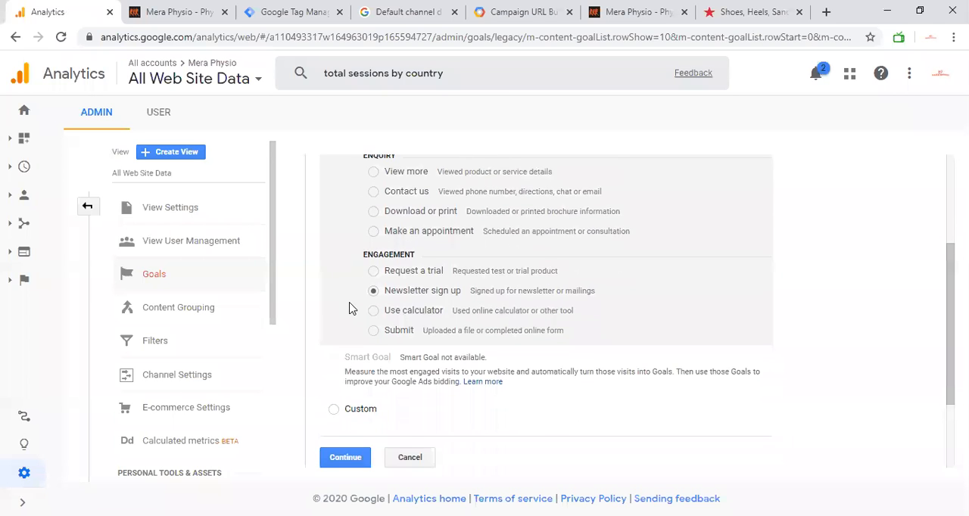
scroll(349, 308, "up", 1)
left_click(178, 11)
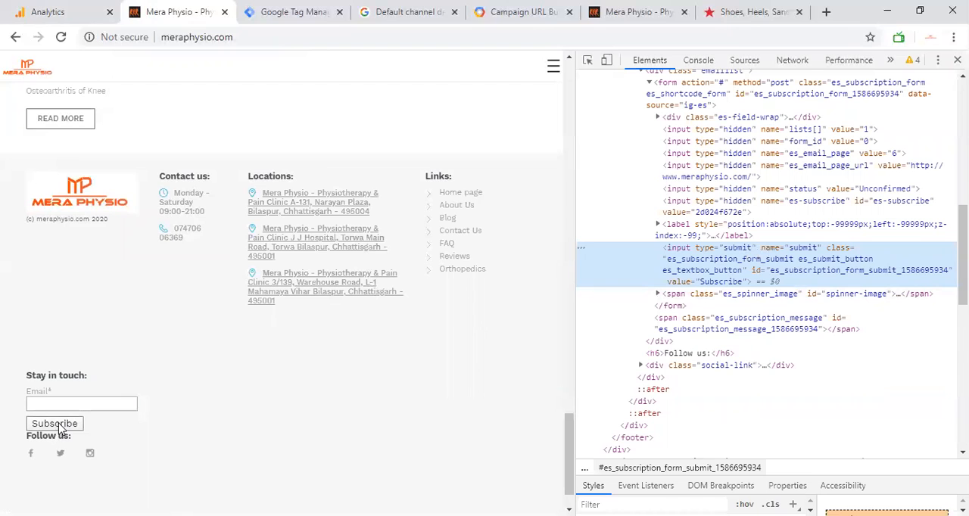
left_click(23, 9)
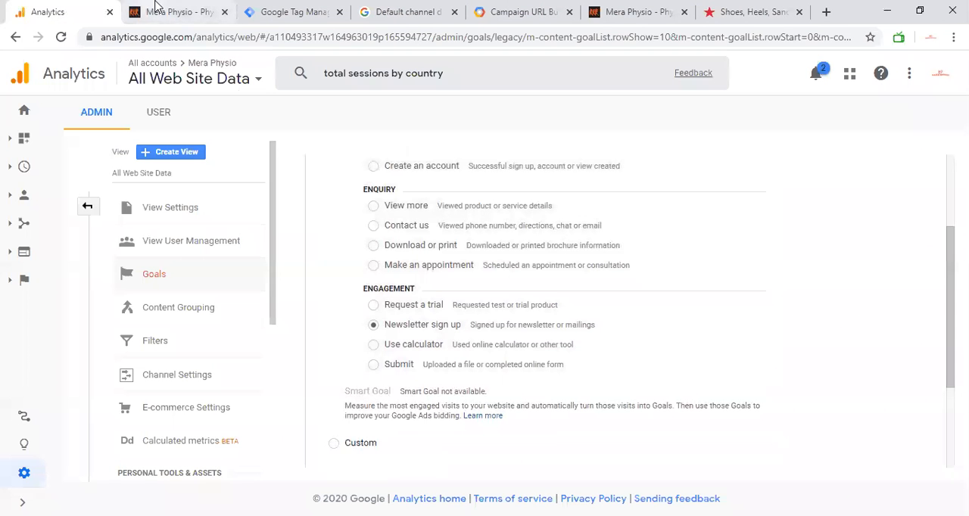
Change the goal set-up to Custom and name the goal "NL sign up".
scroll(335, 278, "down", 2)
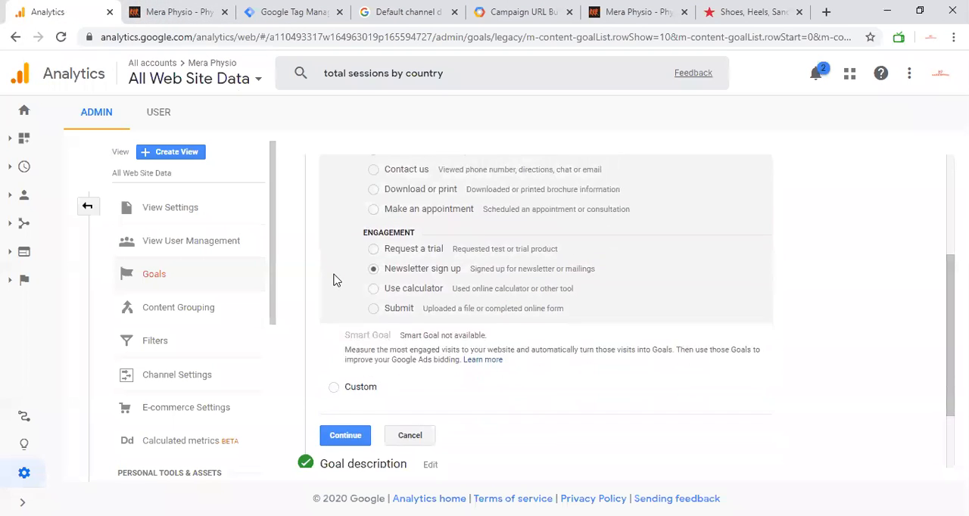
left_click(335, 387)
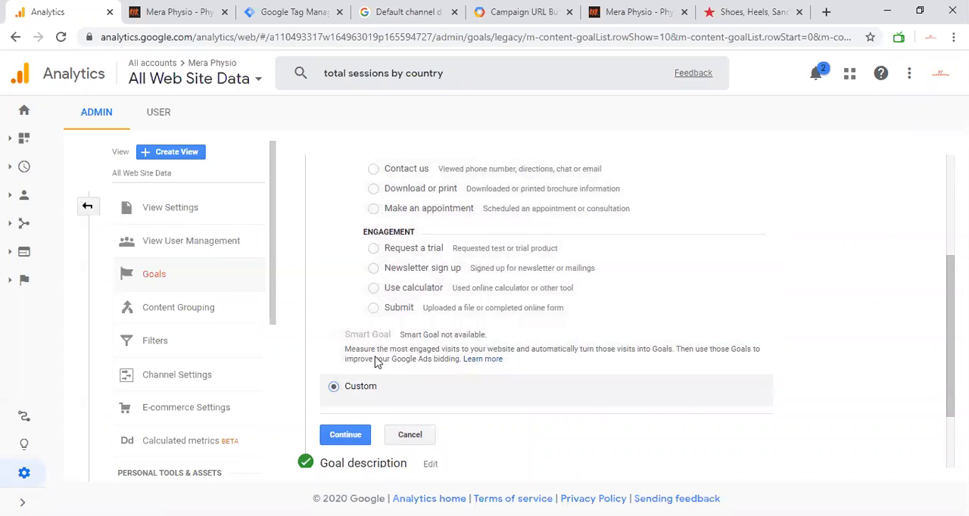
left_click(346, 356)
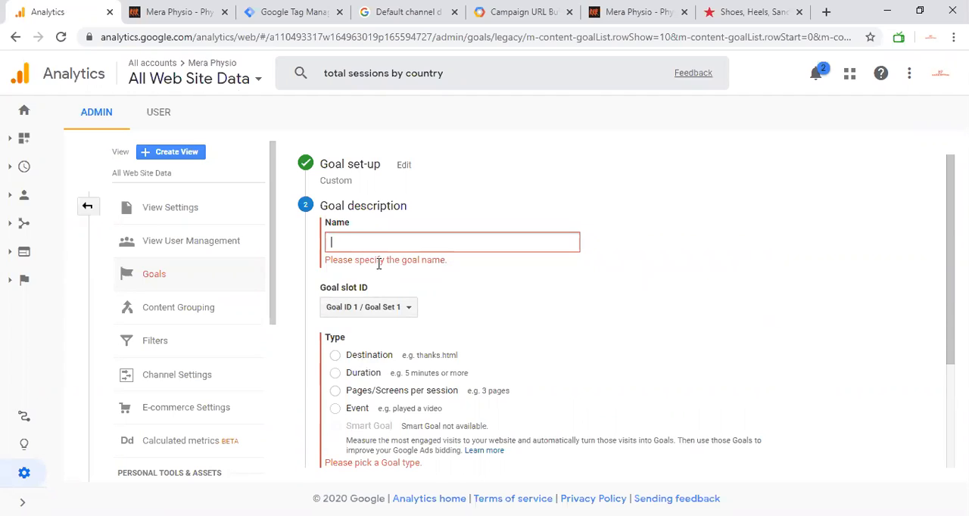
type("NL sign up")
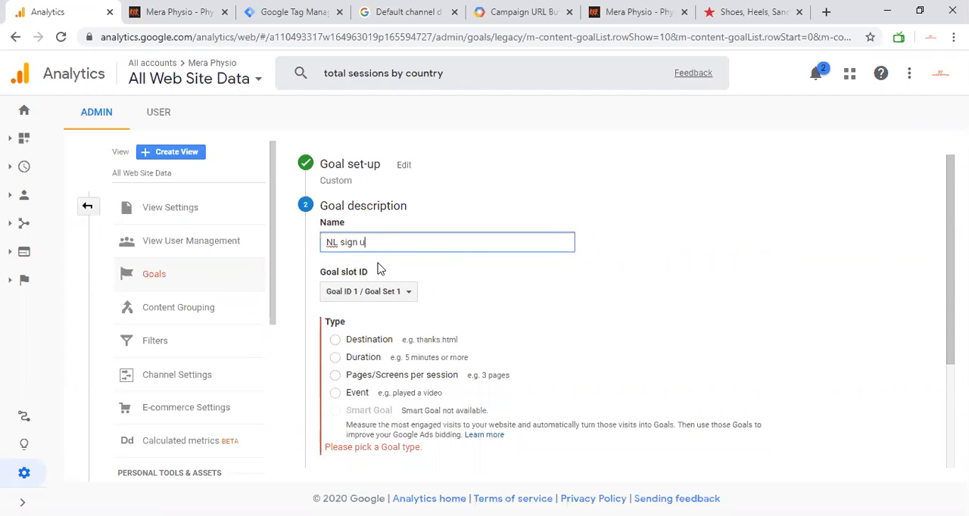
Change the goal set-up back to the Newsletter sign up template and continue to the goal details.
left_click(402, 166)
scroll(385, 349, "down", 1)
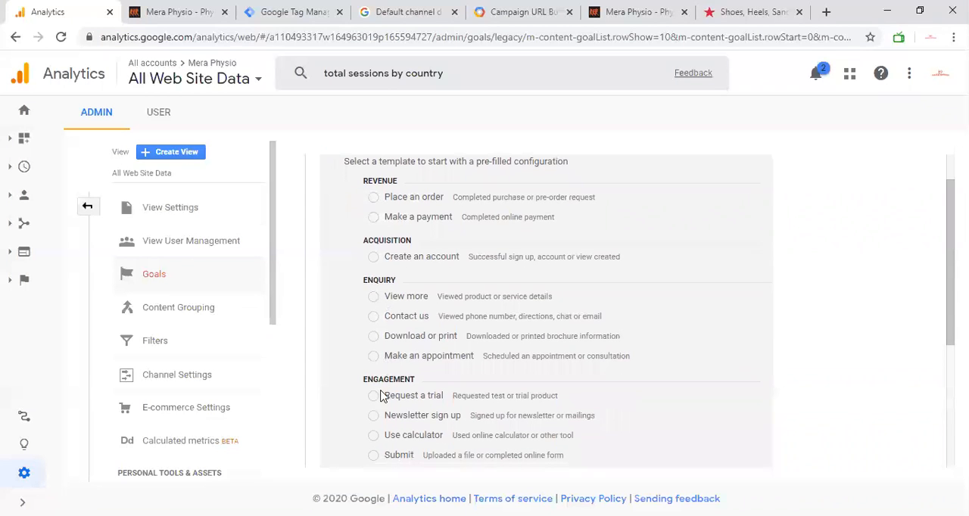
left_click(377, 416)
scroll(379, 418, "down", 4)
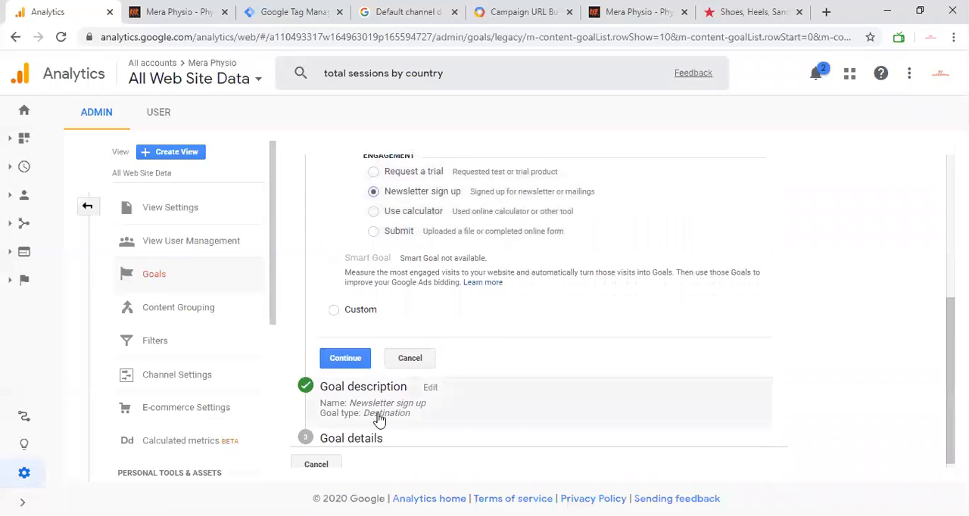
left_click(348, 357)
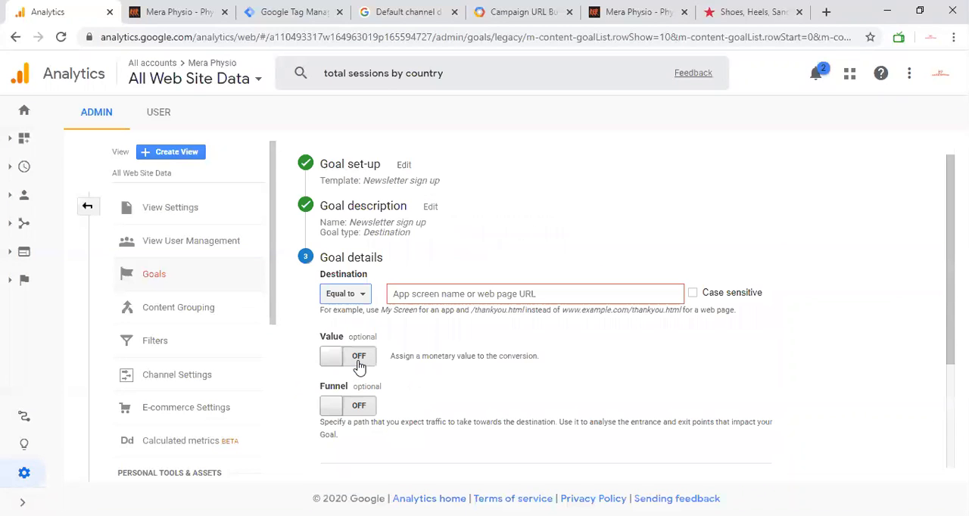
Reopen the goal description and look through the available goal slot IDs.
left_click(428, 208)
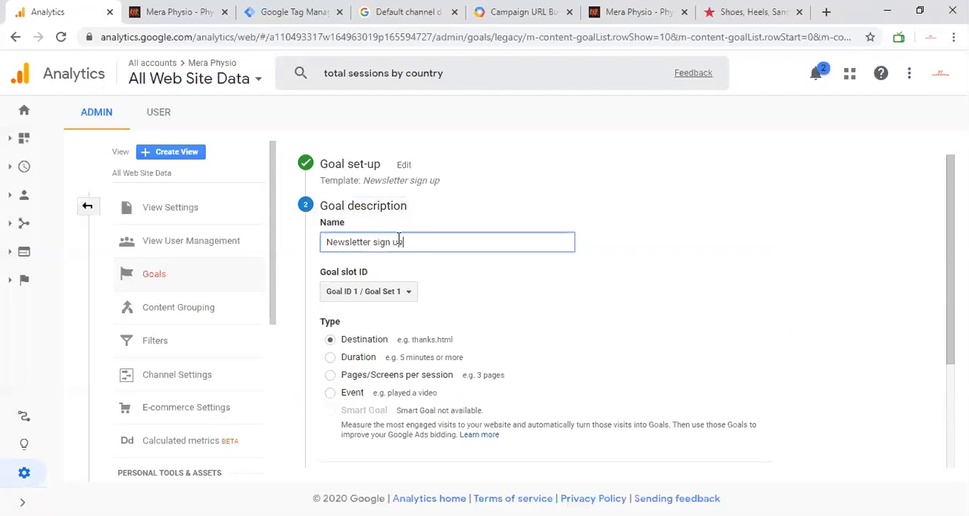
left_click(386, 295)
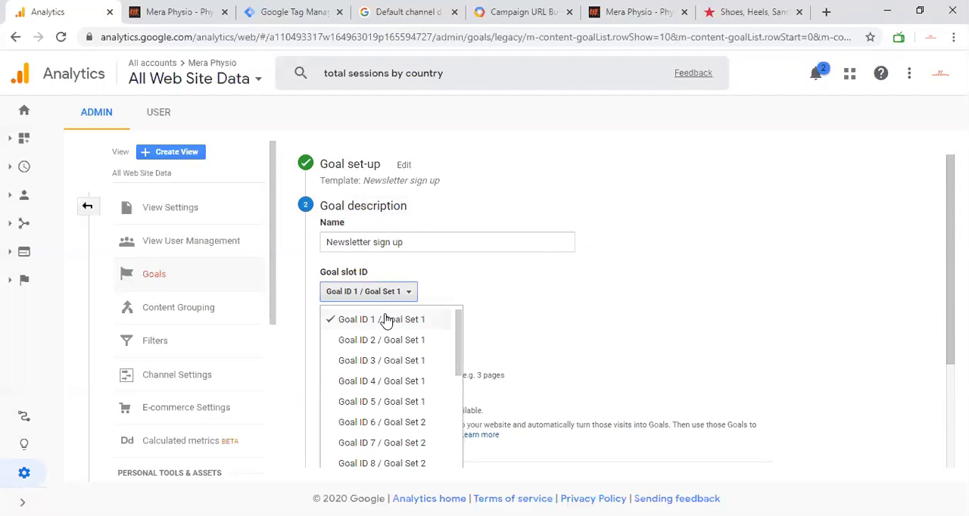
scroll(386, 321, "down", 3)
scroll(566, 321, "down", 2)
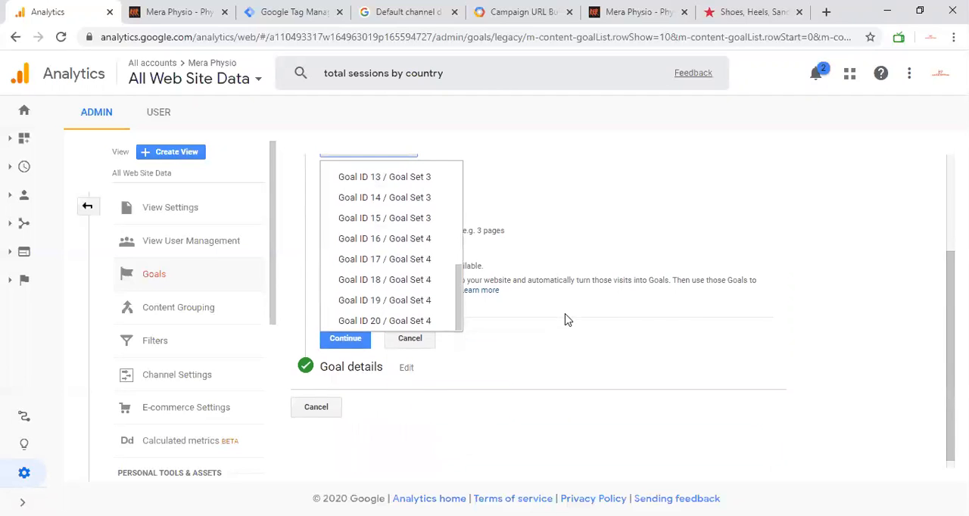
Close the goal slot ID list on Goal ID 1 / Goal Set 1 and review the goal's name and type options.
scroll(397, 248, "up", 2)
scroll(396, 249, "up", 3)
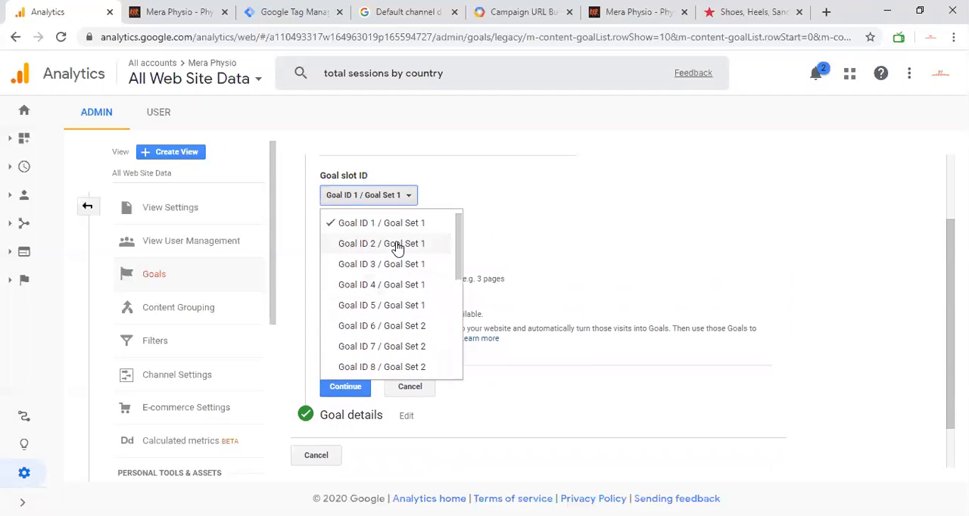
left_click(562, 214)
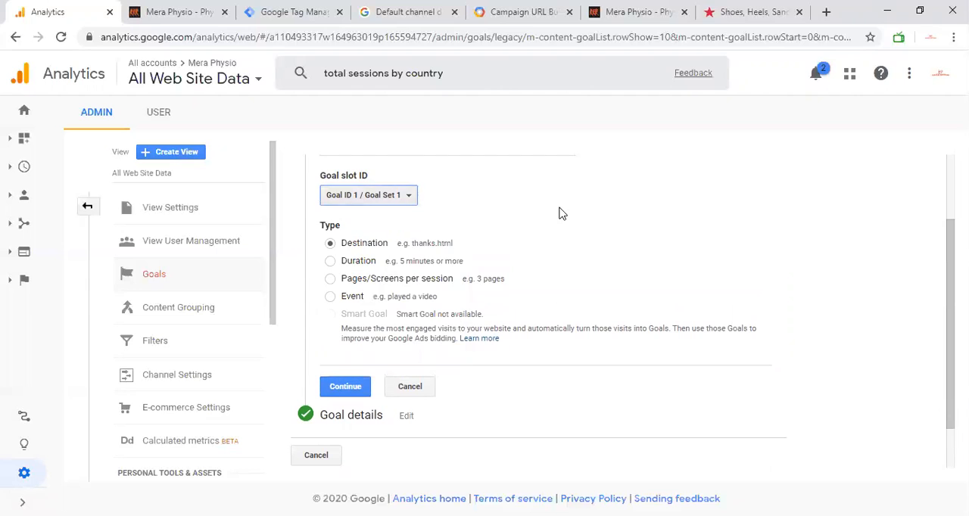
scroll(371, 239, "up", 1)
scroll(371, 238, "up", 1)
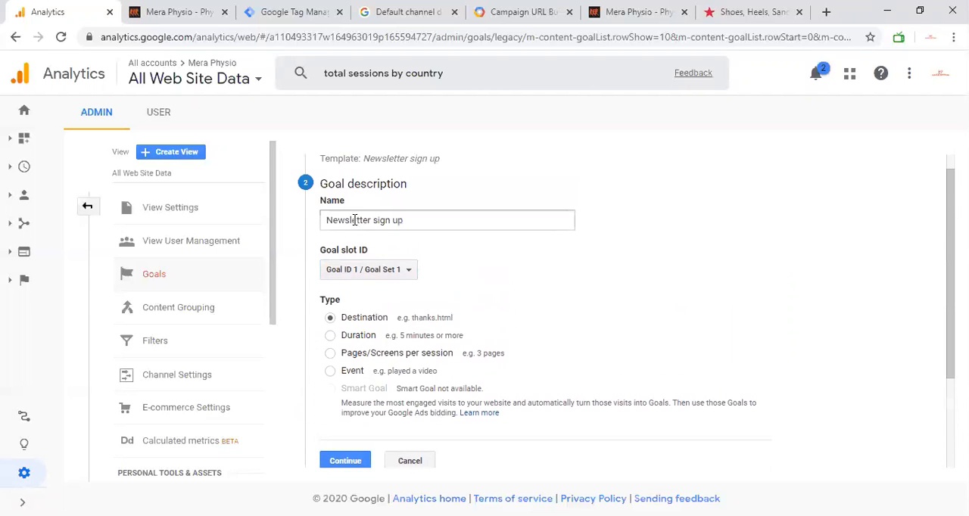
scroll(350, 220, "up", 1)
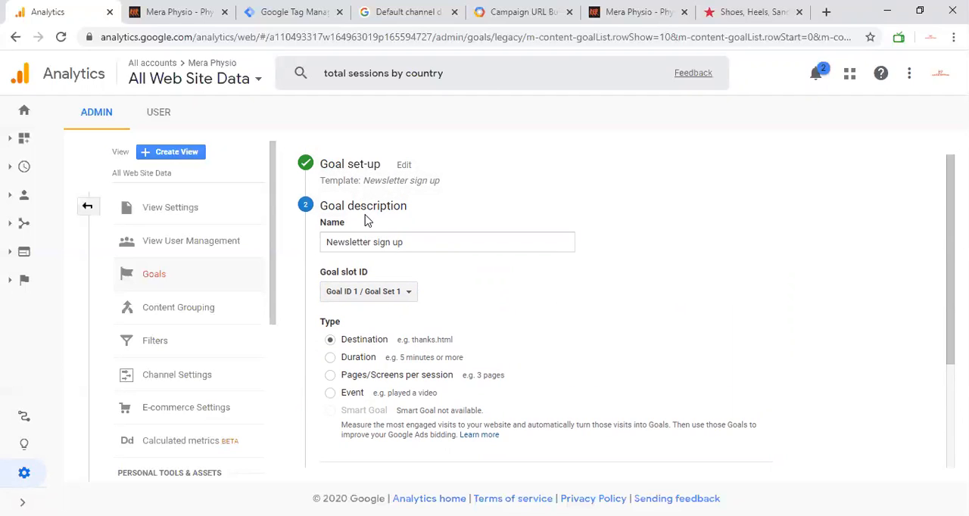
scroll(385, 328, "down", 1)
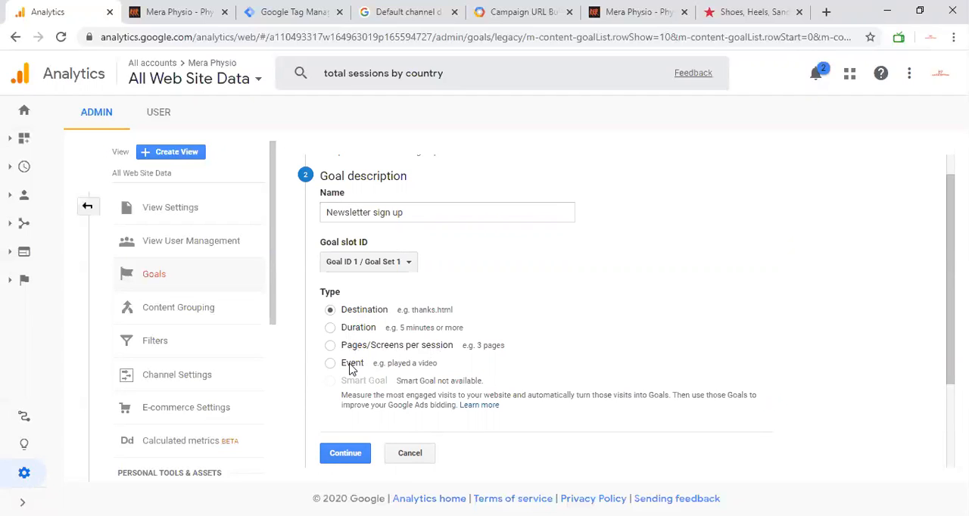
Submit a test e-mail address in the Mera Physio website's Stay in touch form with the developer tools closed, and return to Google Analytics.
left_click(171, 9)
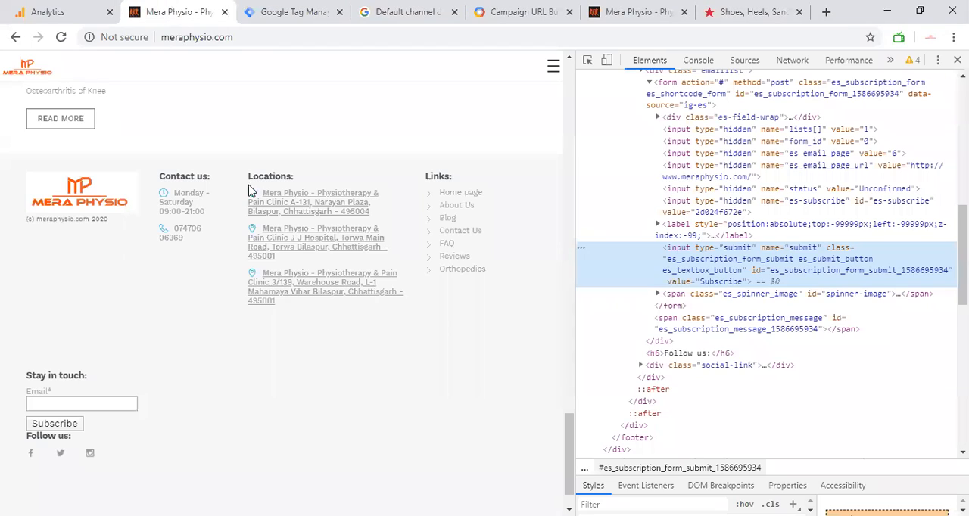
left_click(47, 425)
key("Return")
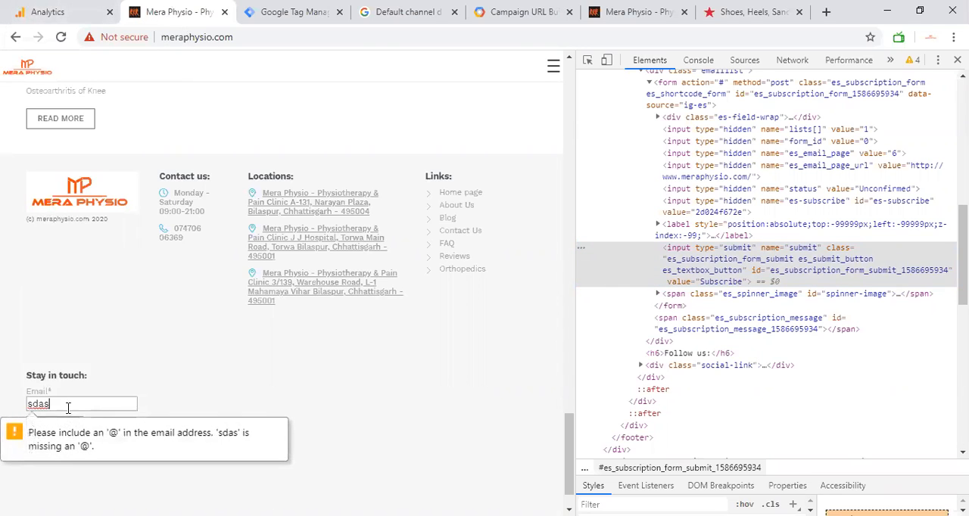
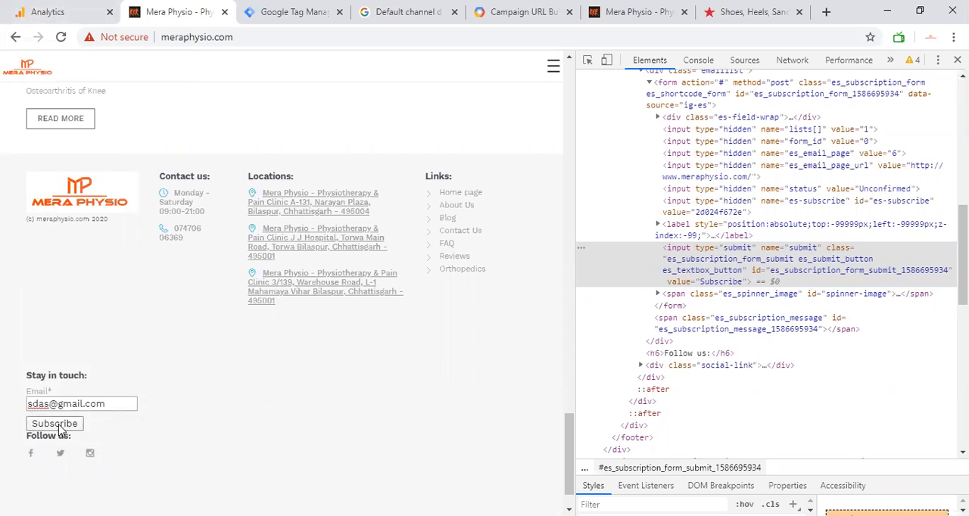
left_click(58, 429)
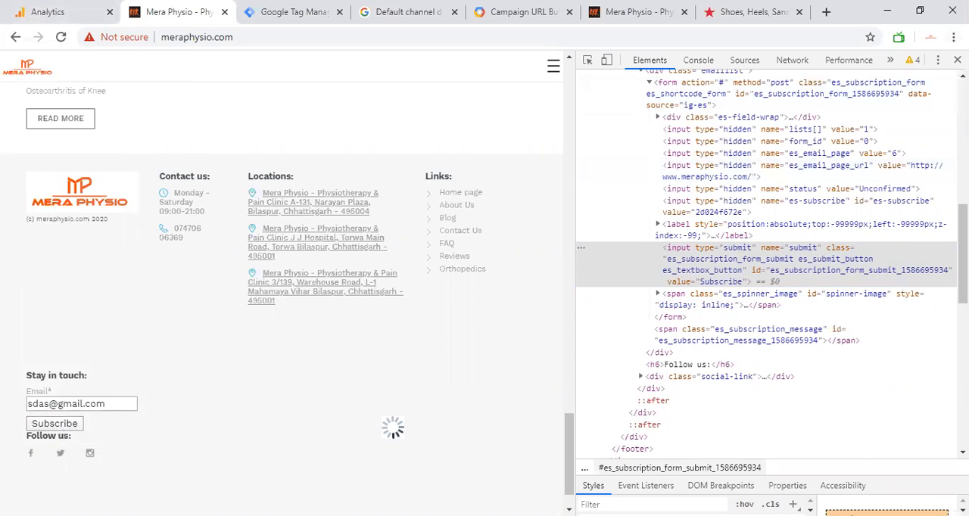
left_click(957, 60)
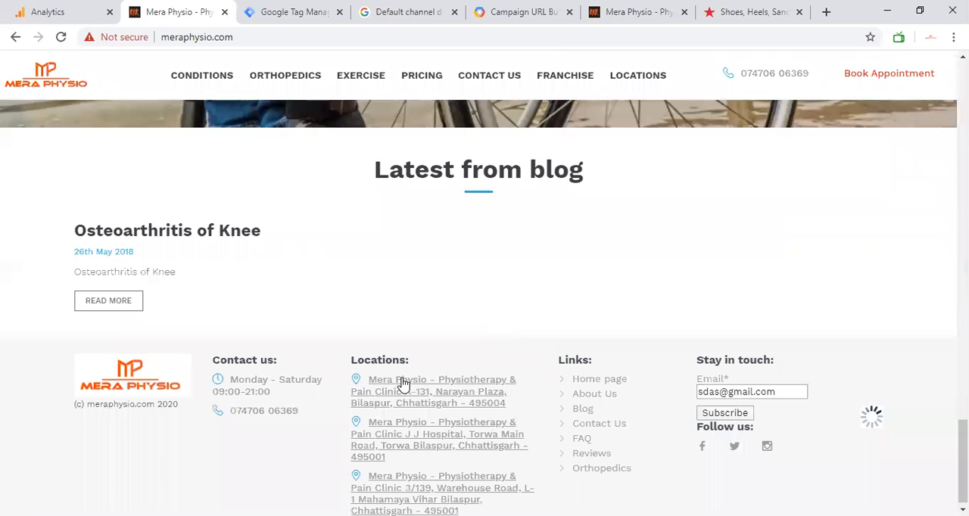
left_click(712, 418)
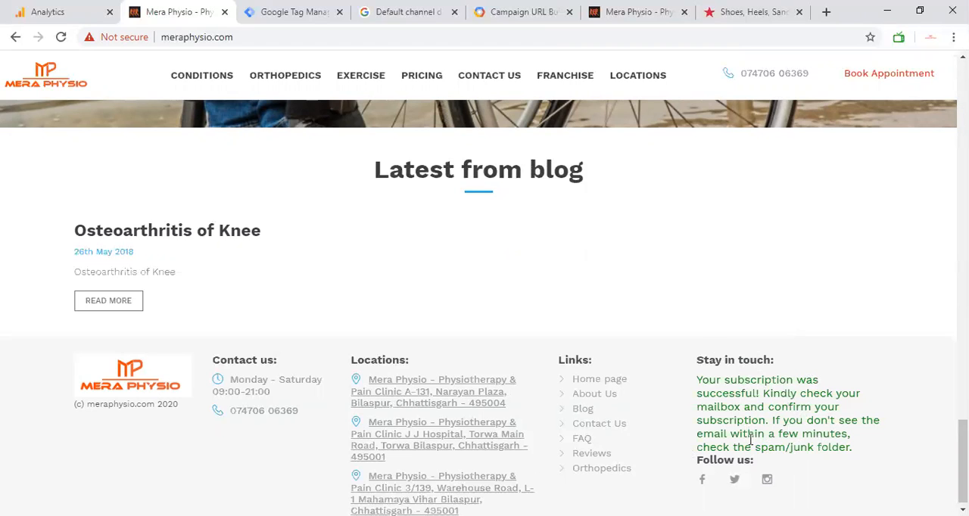
left_click(81, 11)
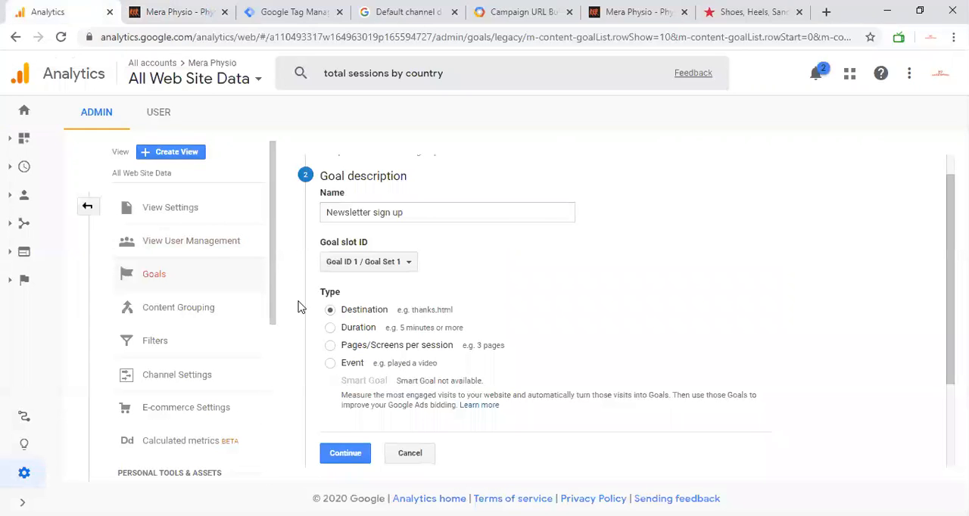
Try Event as the goal type, view its event conditions, and reopen the goal description.
left_click(331, 364)
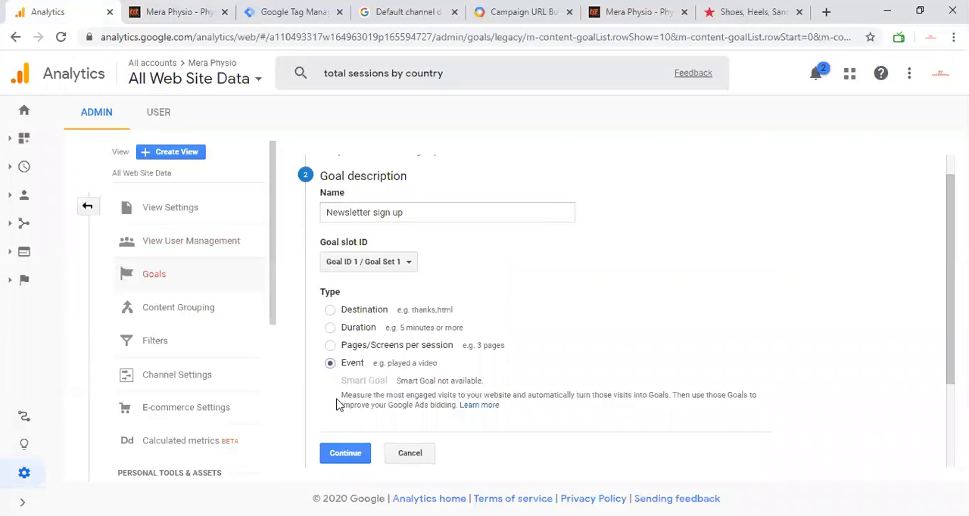
left_click(345, 452)
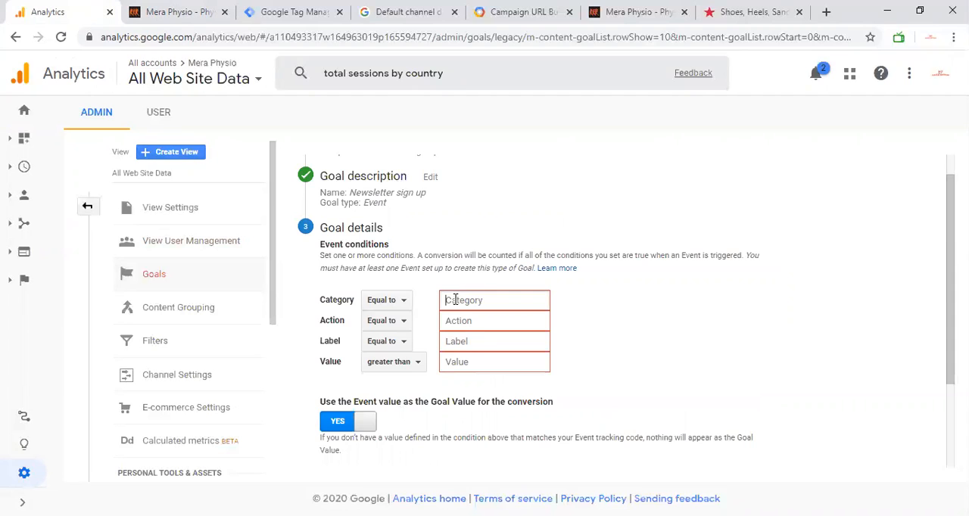
left_click(430, 179)
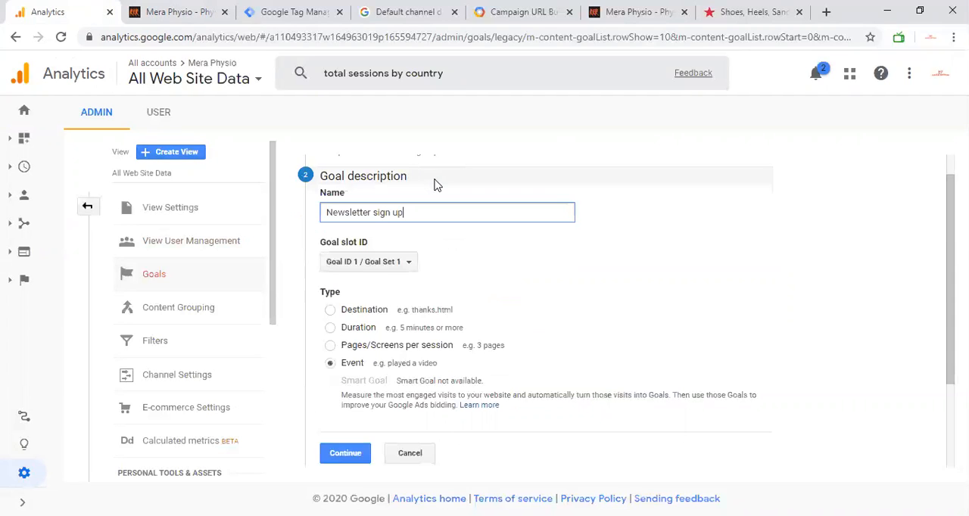
Set the goal type to Pages/Screens per session with the condition greater than 1, and save the goal.
left_click(332, 346)
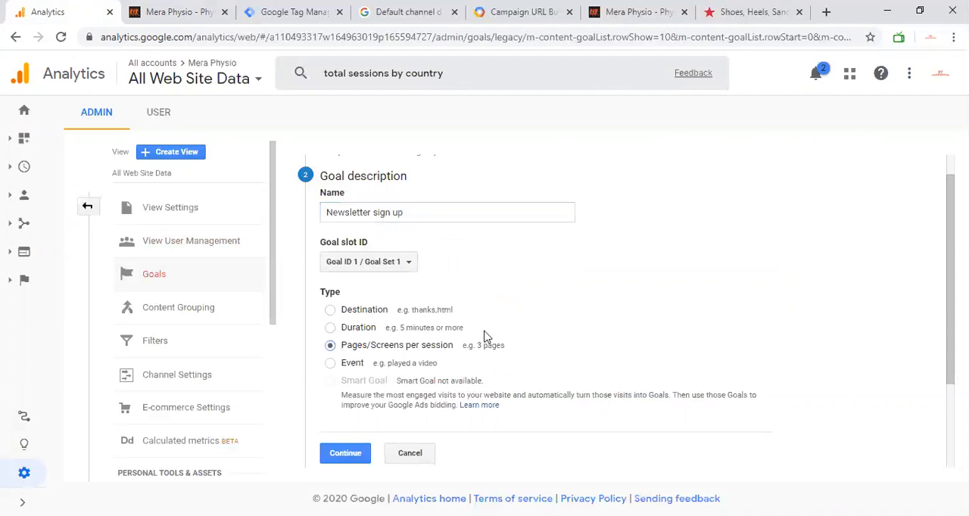
left_click(344, 454)
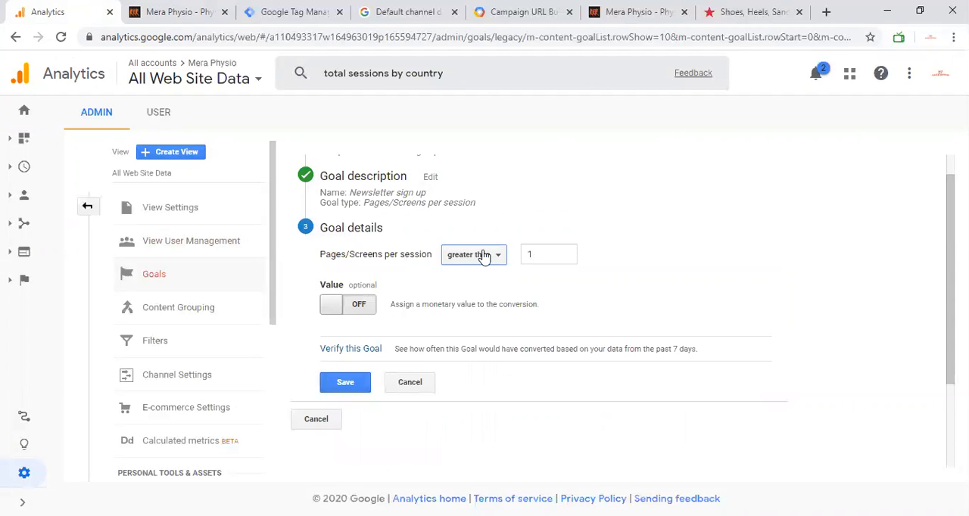
left_click(348, 385)
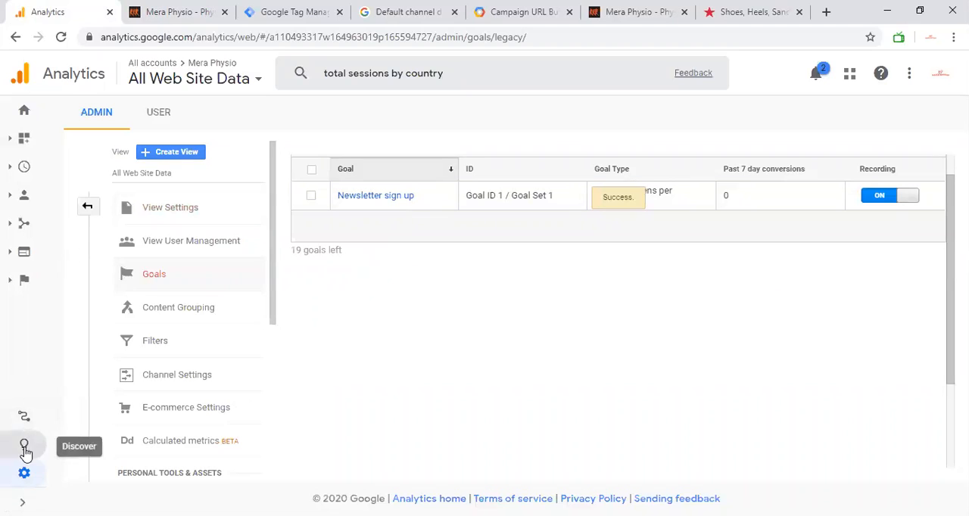
Open the conversions Goals Overview report and check which goals can be selected for it.
left_click(35, 286)
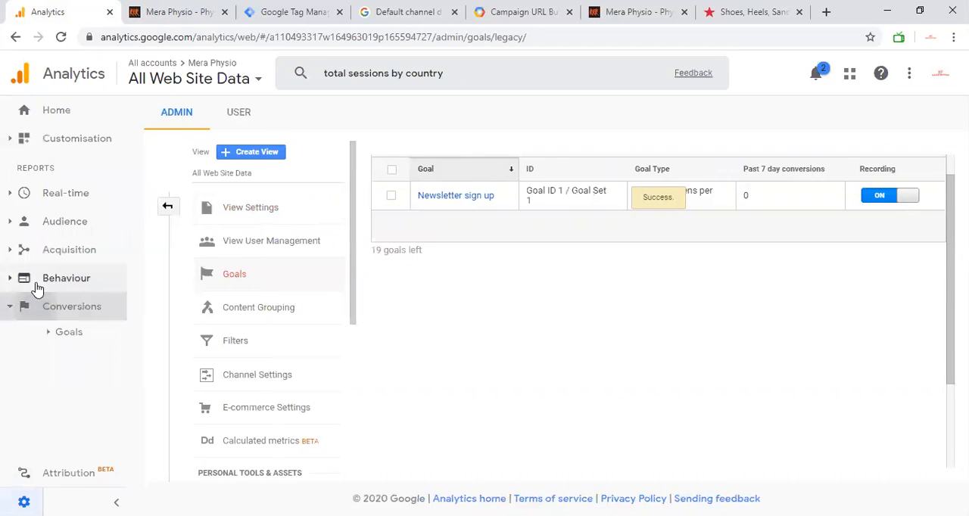
left_click(68, 333)
left_click(87, 354)
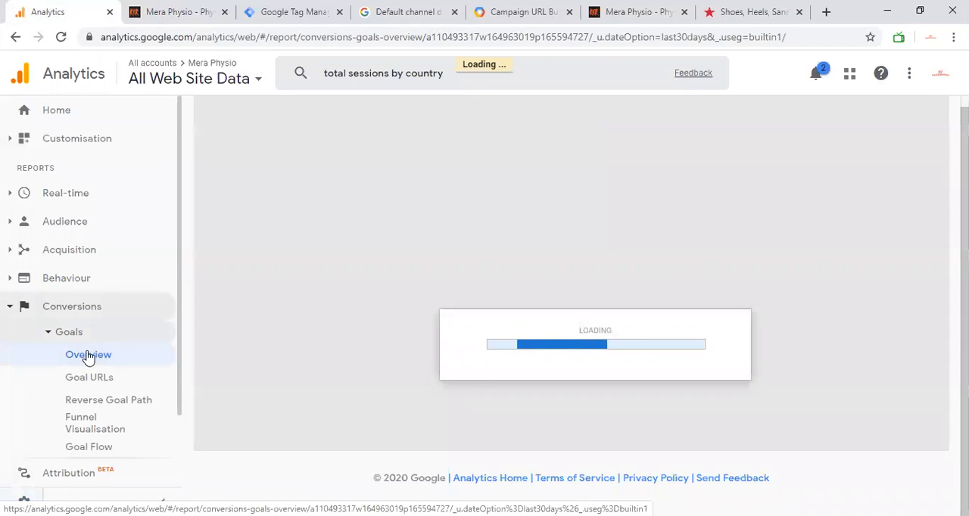
scroll(257, 316, "down", 1)
scroll(257, 313, "up", 1)
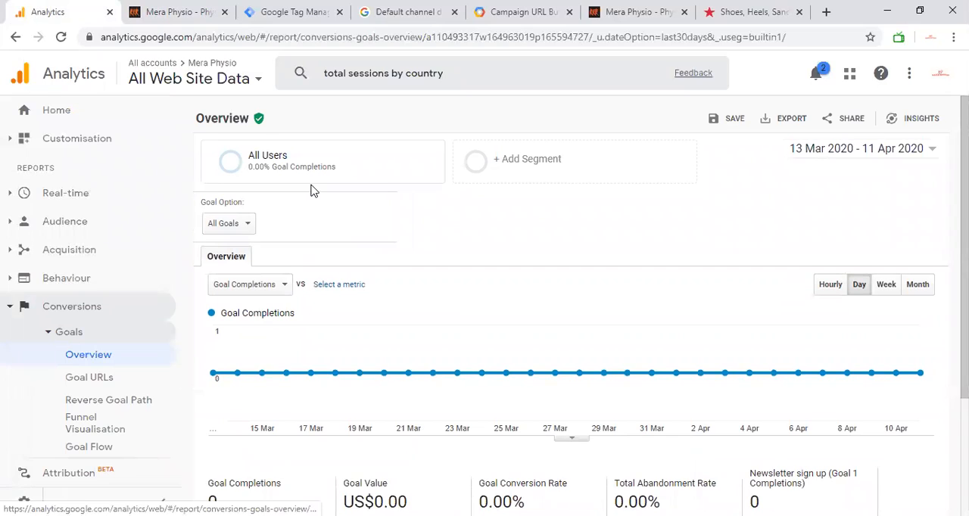
scroll(310, 190, "down", 1)
left_click(248, 209)
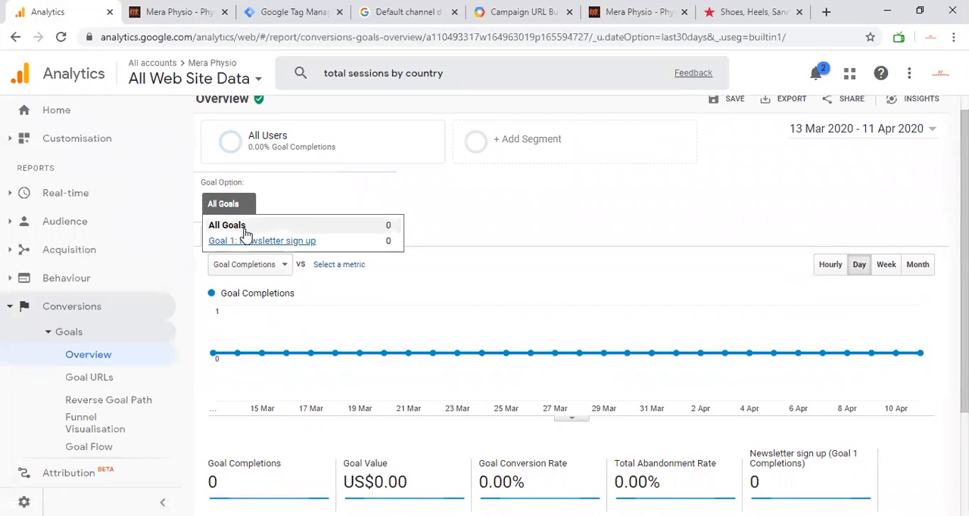
left_click(474, 179)
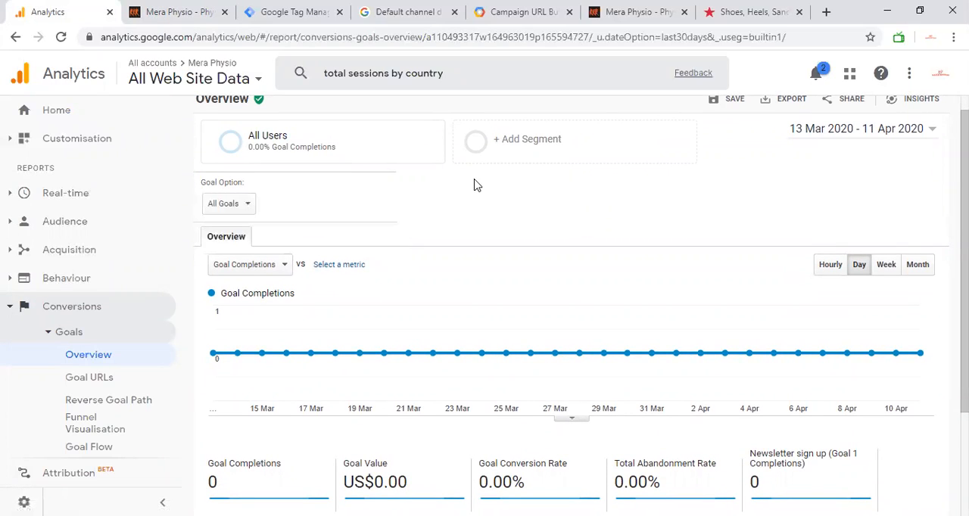
Examine the goal completions chart, the summary figures and the available metrics, including the explanation of Total Abandonment Rate.
scroll(476, 184, "down", 3)
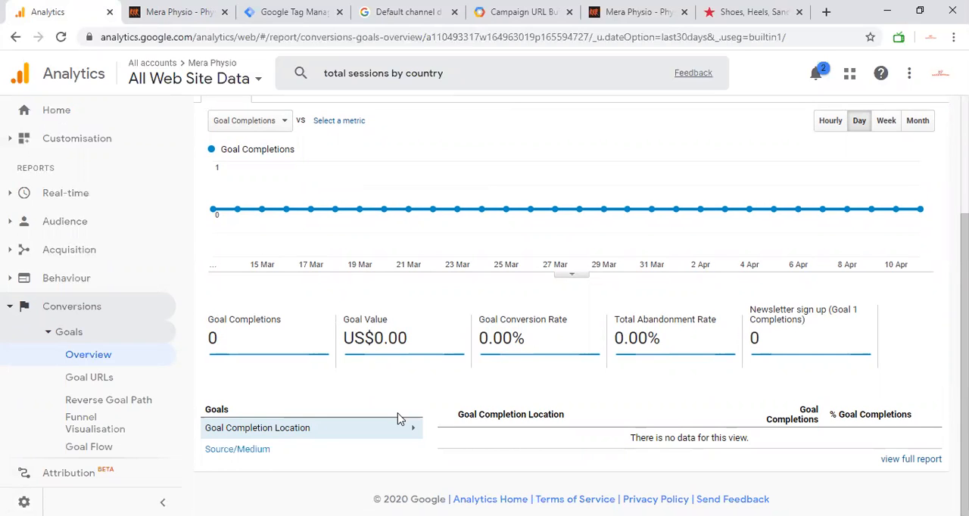
scroll(397, 418, "up", 3)
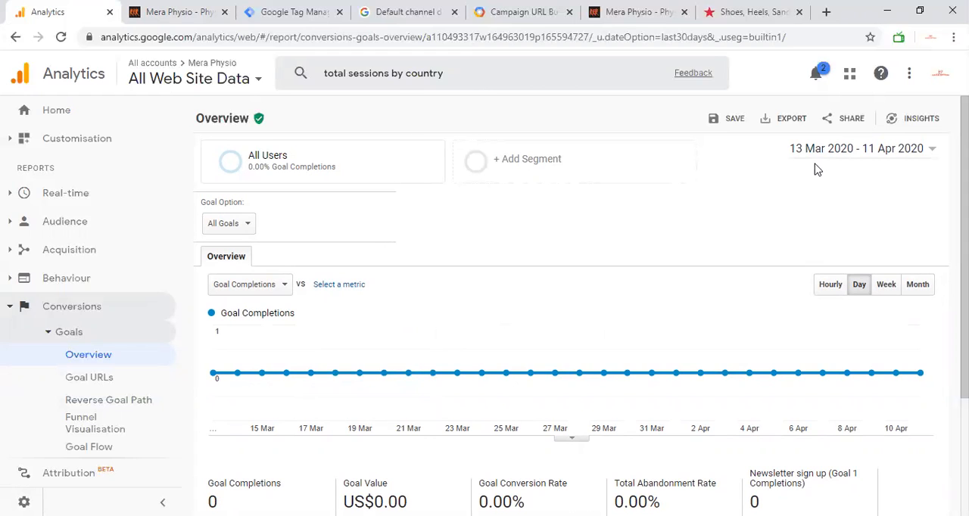
scroll(364, 348, "down", 1)
scroll(316, 328, "down", 1)
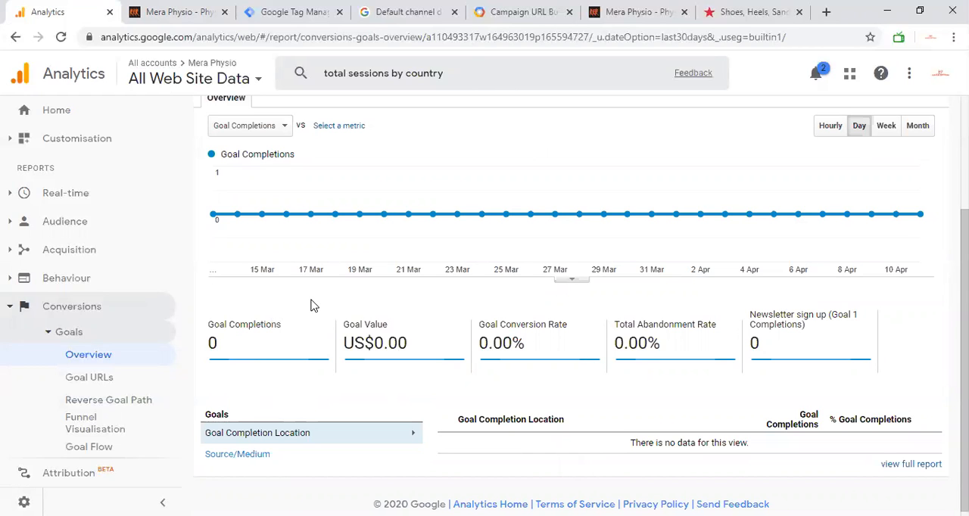
scroll(311, 306, "up", 2)
scroll(310, 306, "up", 1)
scroll(312, 305, "down", 2)
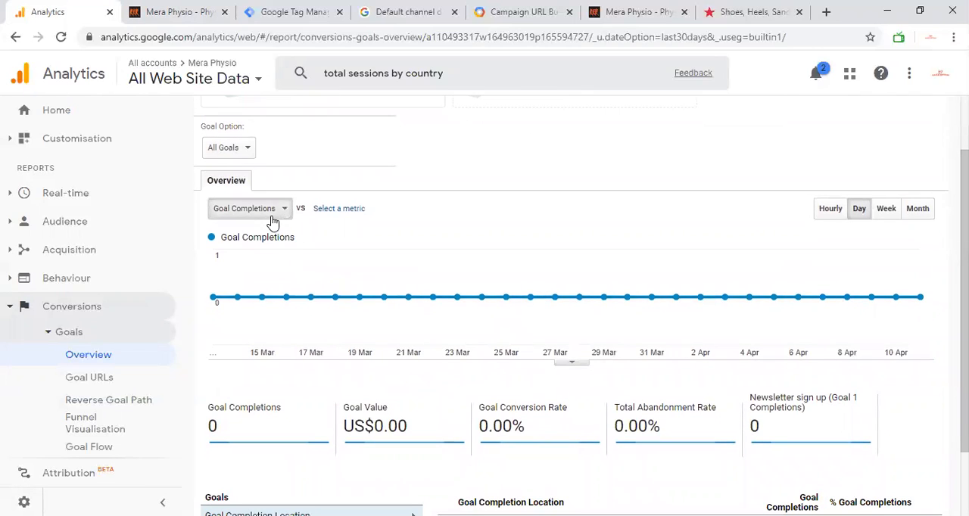
left_click(271, 209)
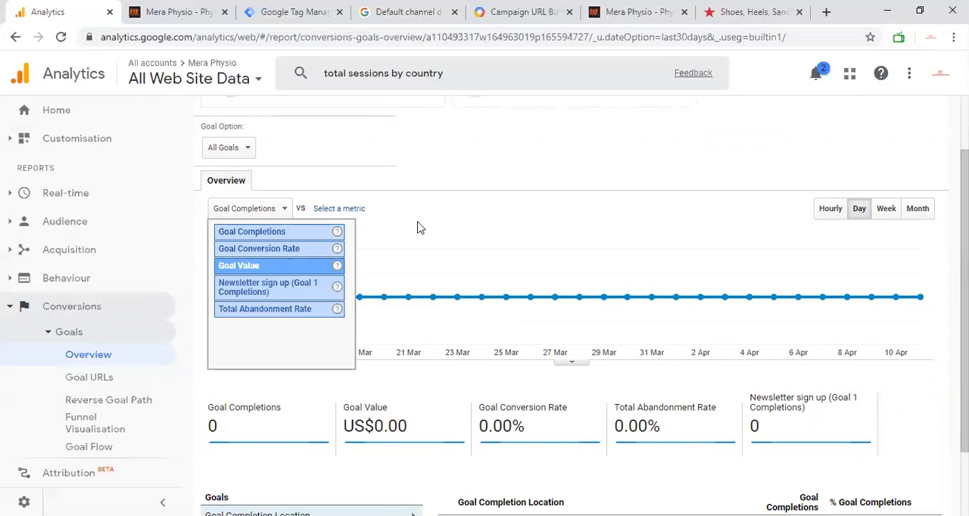
mouse_move(338, 310)
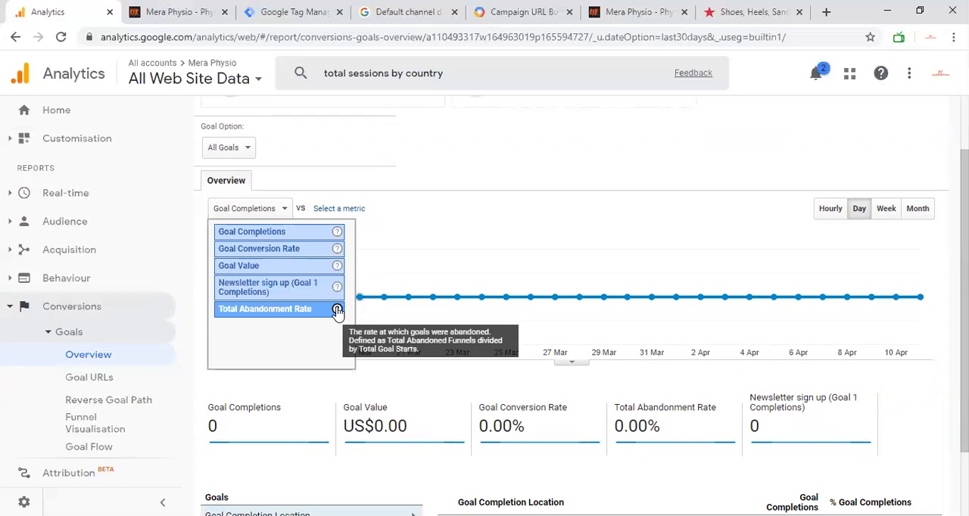
left_click(471, 213)
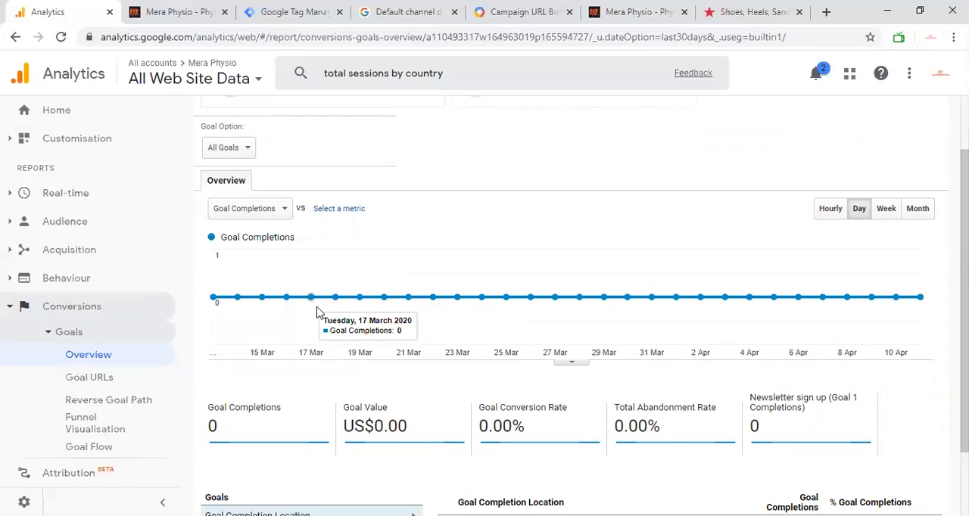
Show the goal completions in the overview report by Source/Medium.
scroll(318, 312, "down", 1)
scroll(318, 312, "down", 3)
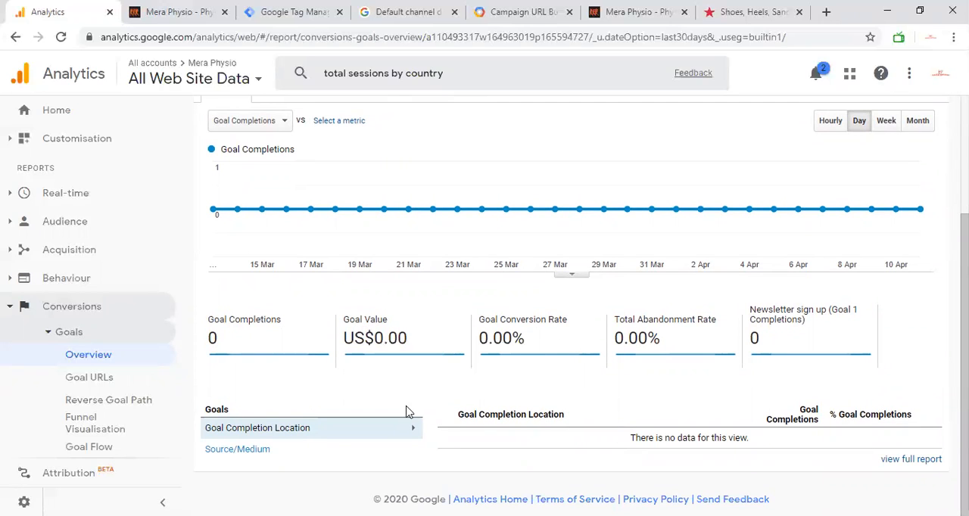
left_click(239, 451)
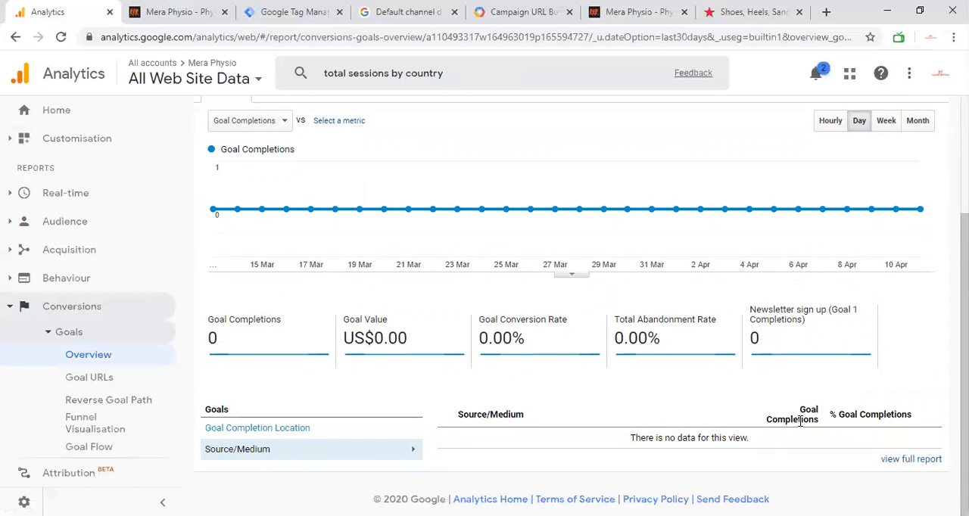
scroll(664, 410, "up", 3)
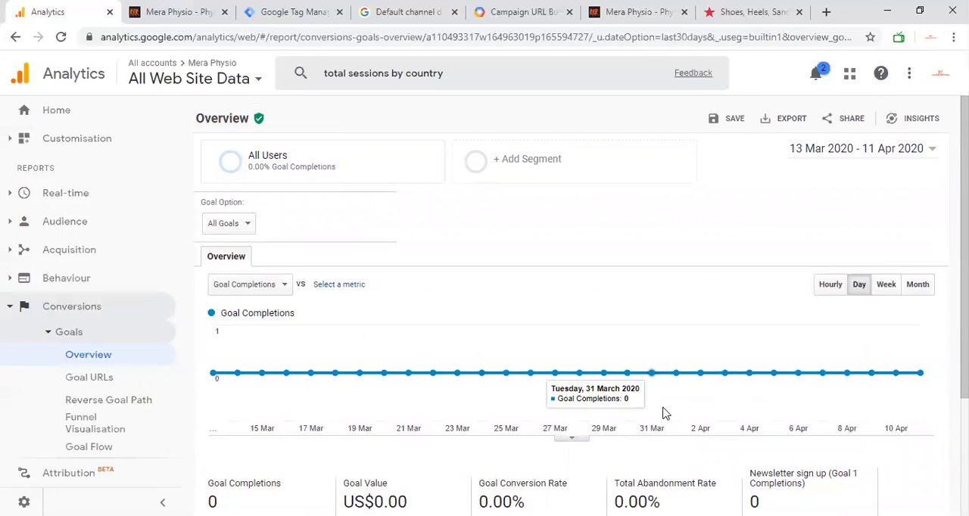
Open the Goal URLs report and look over its chart and Goal Completion Location table.
left_click(139, 379)
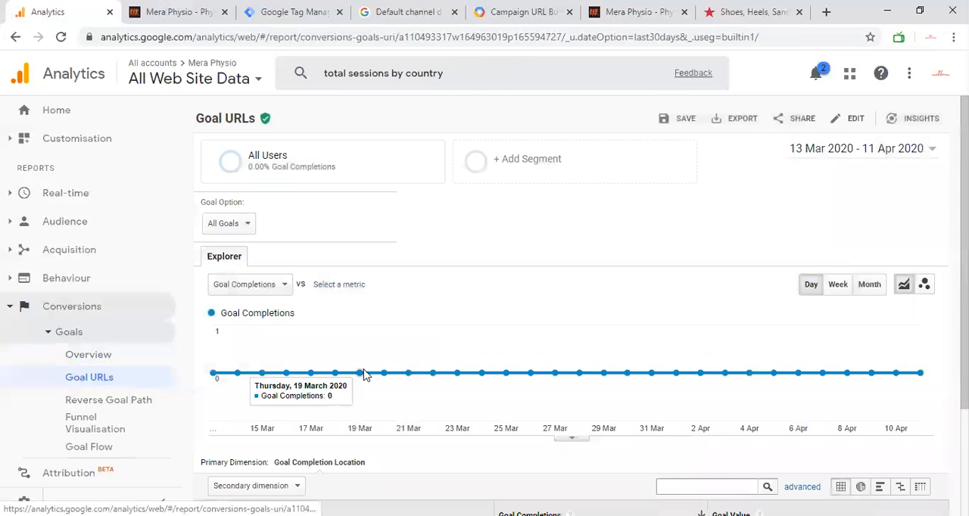
scroll(363, 375, "down", 2)
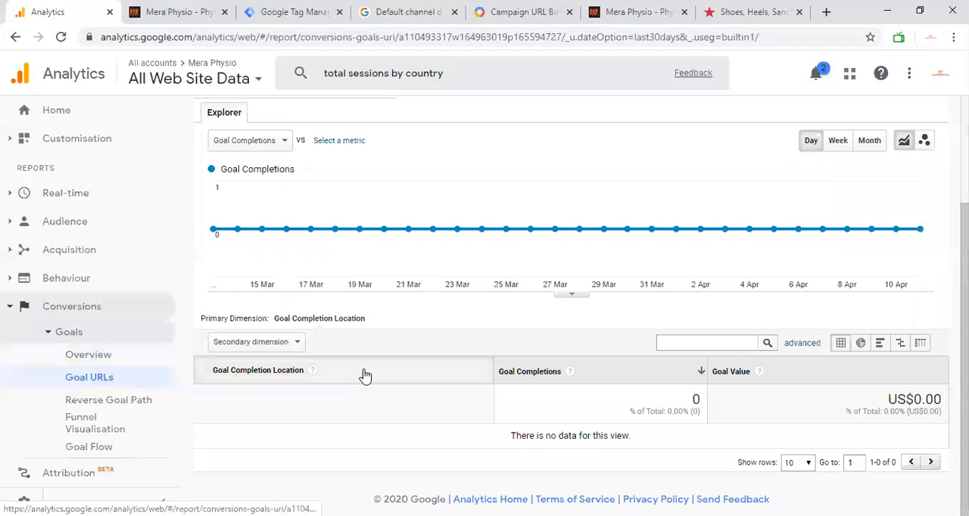
scroll(363, 374, "up", 2)
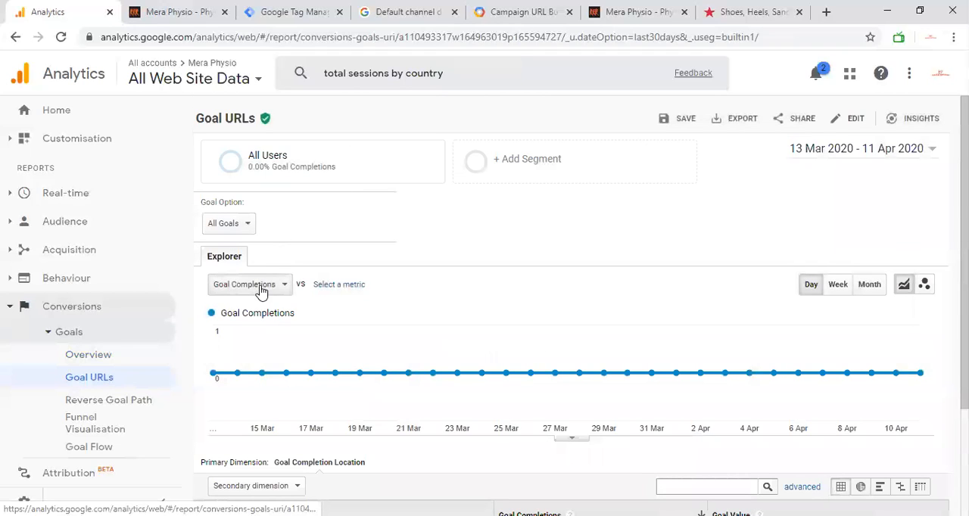
Look over the Goal Completion Location table and reload the Mera Physio home page before returning to Analytics.
scroll(259, 286, "down", 2)
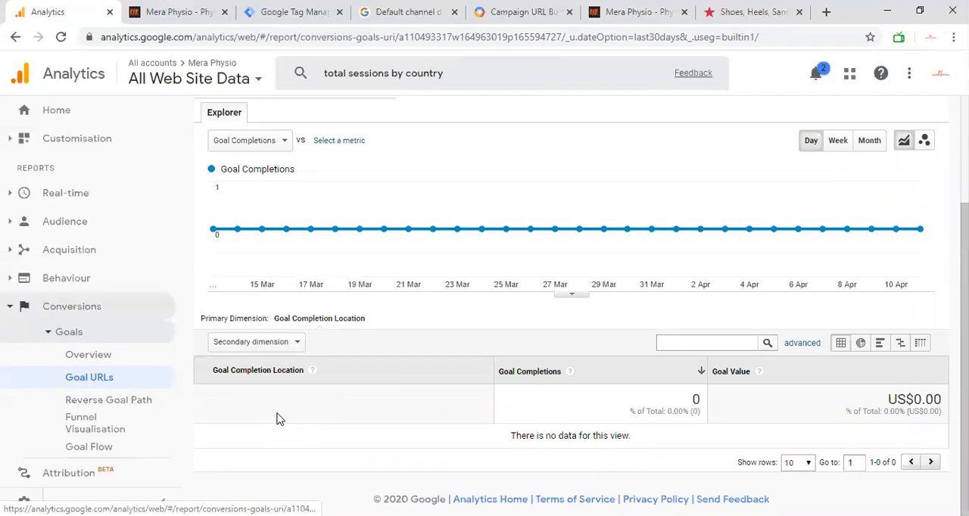
left_click(142, 9)
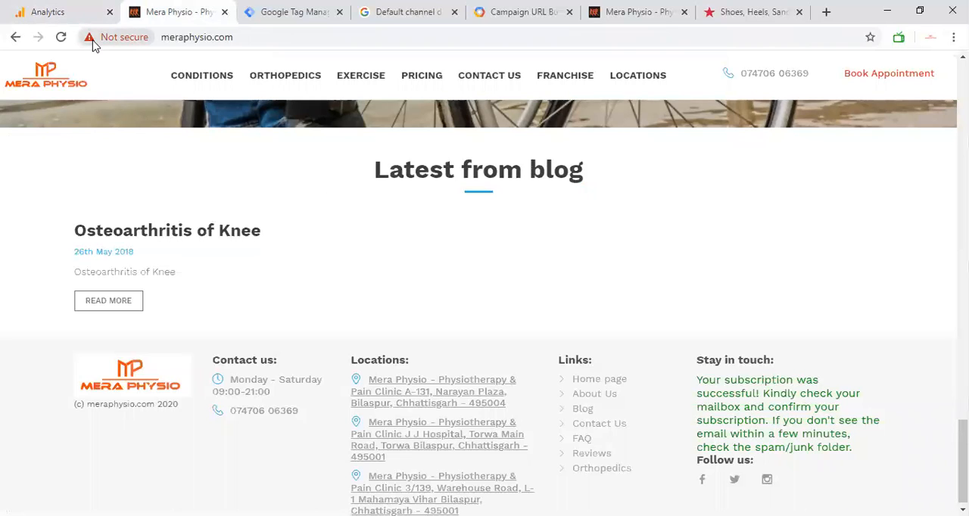
left_click(61, 37)
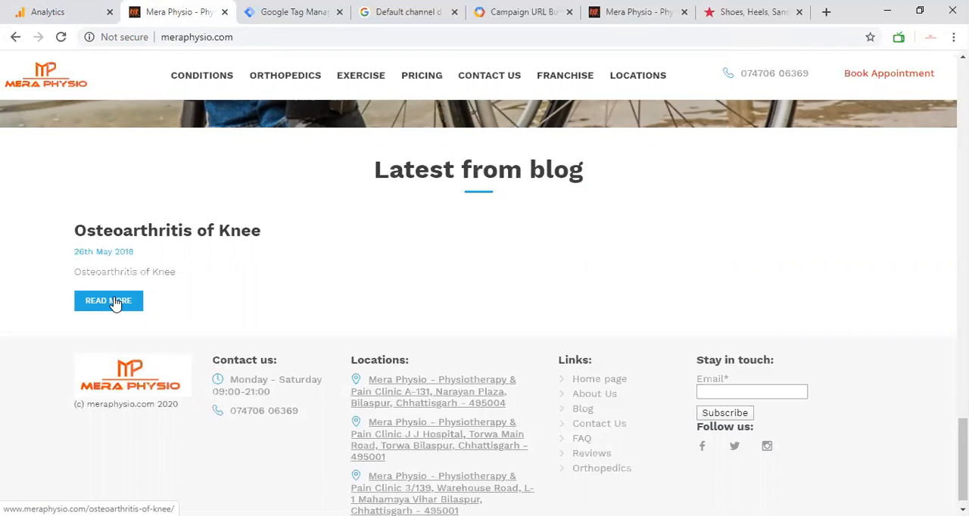
left_click(57, 13)
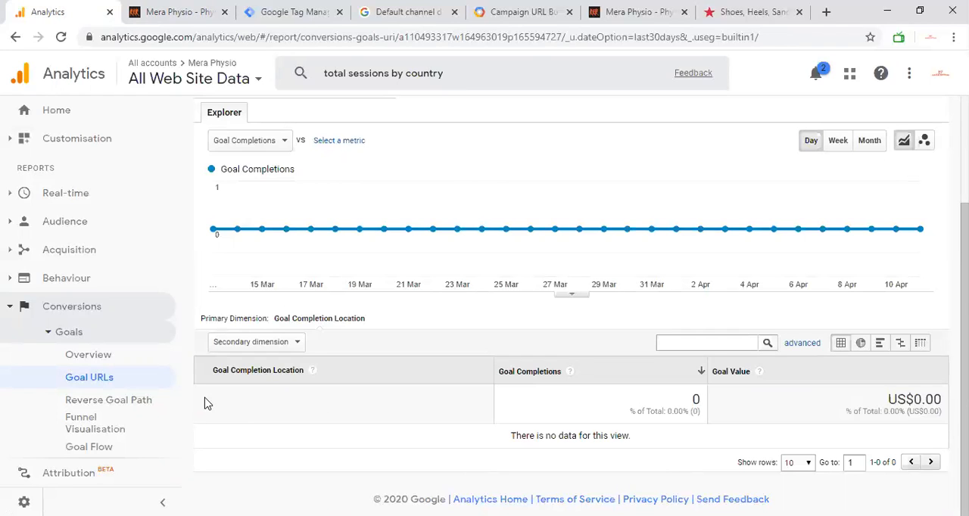
Open the Reverse Goal Path and Funnel Visualisation reports and look over the Newsletter sign up funnel.
left_click(142, 403)
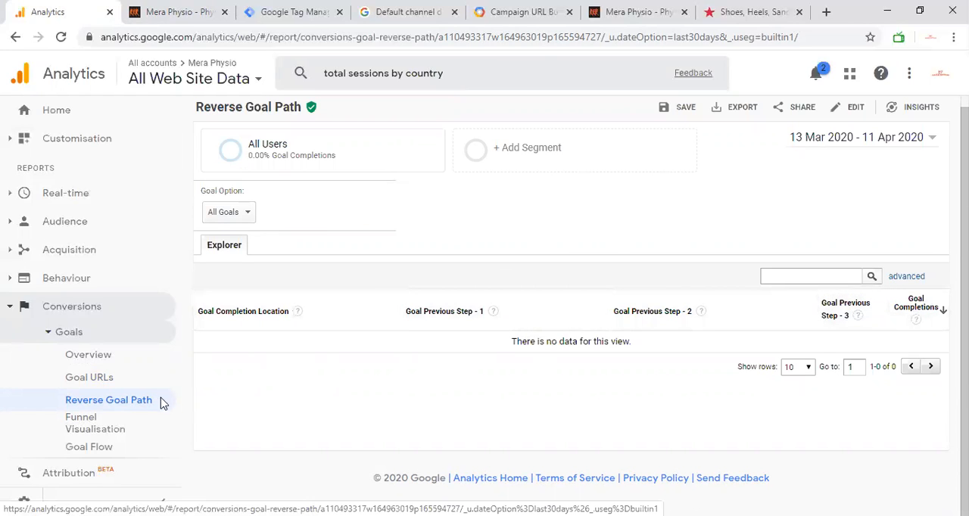
left_click(95, 425)
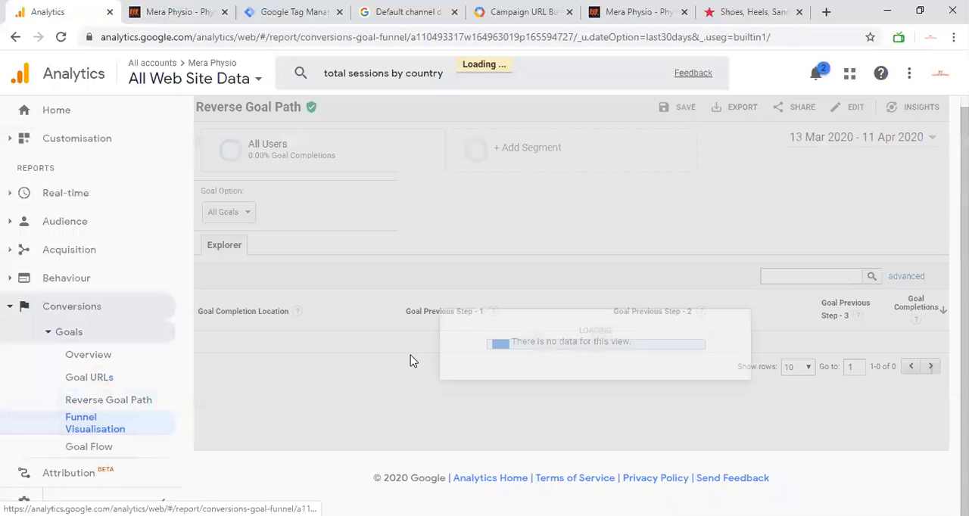
scroll(412, 361, "down", 2)
scroll(412, 361, "up", 2)
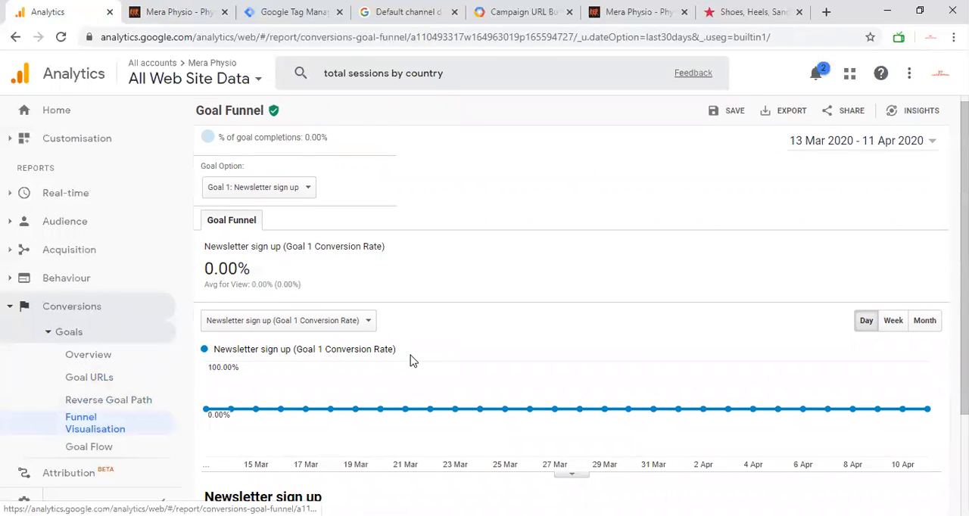
scroll(412, 361, "down", 2)
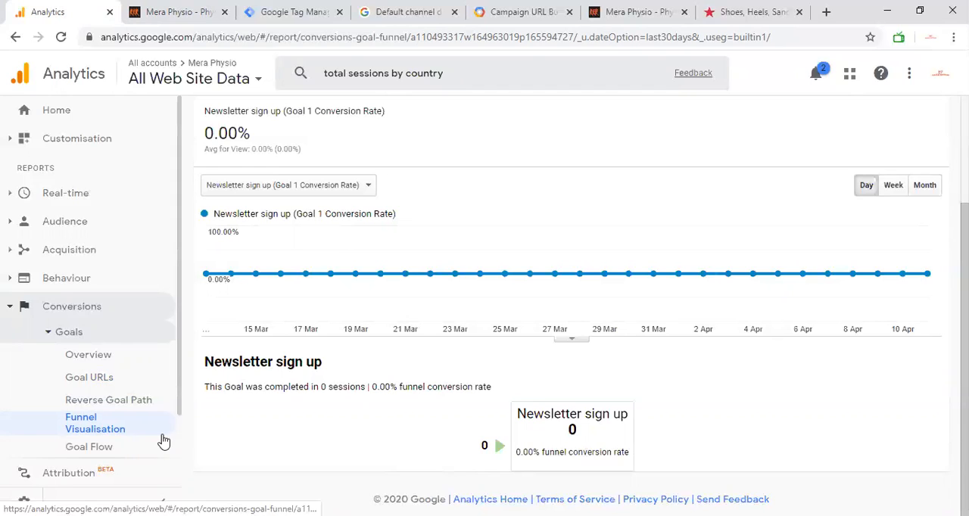
Open the Goal Flow report and inspect the Newsletter sign up step's details and the selectable goals.
left_click(119, 447)
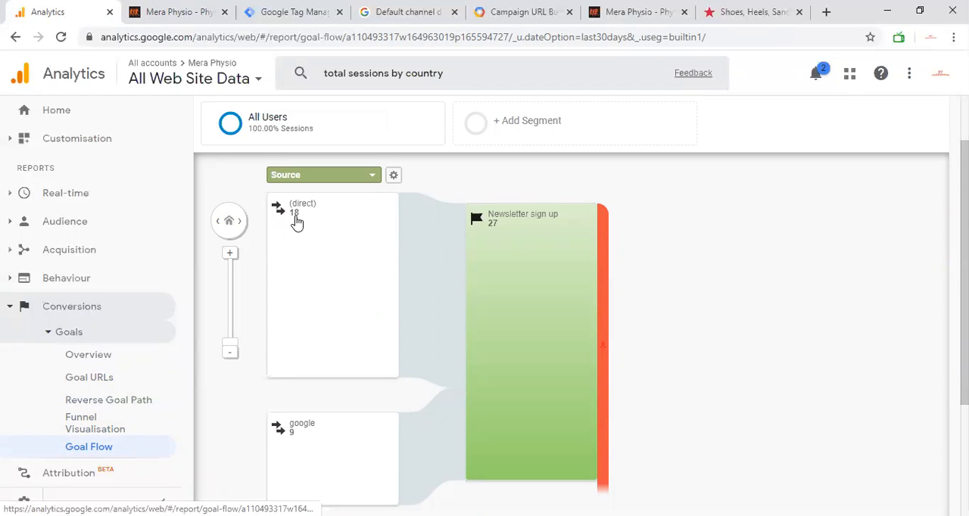
mouse_move(525, 232)
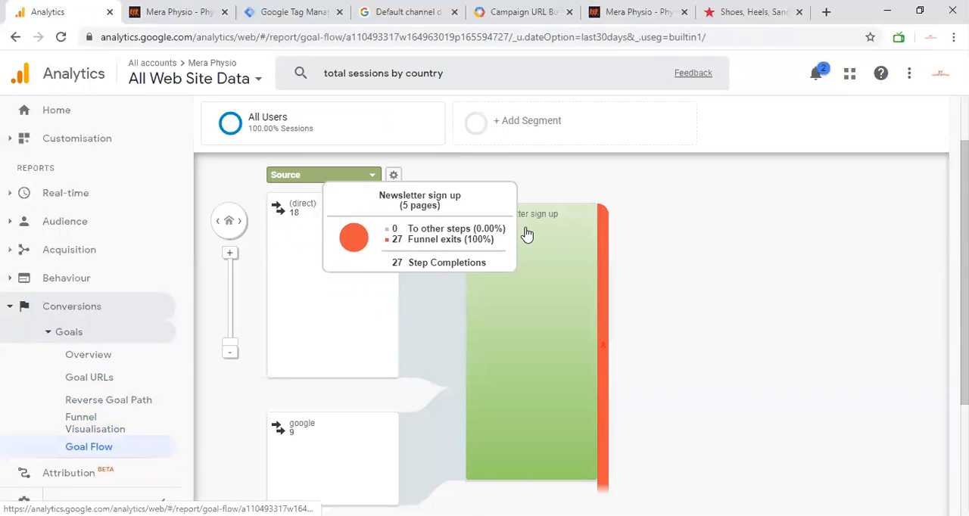
scroll(338, 204, "up", 1)
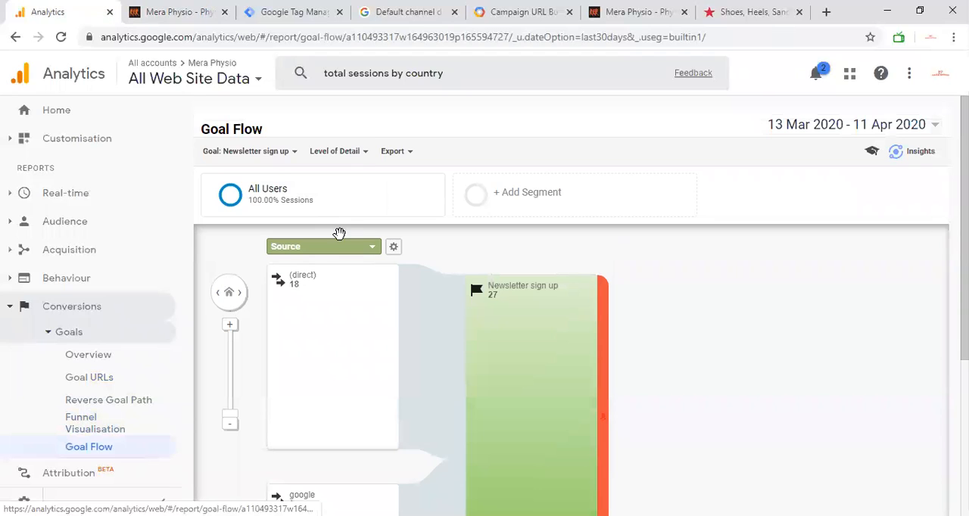
left_click(295, 155)
left_click(449, 174)
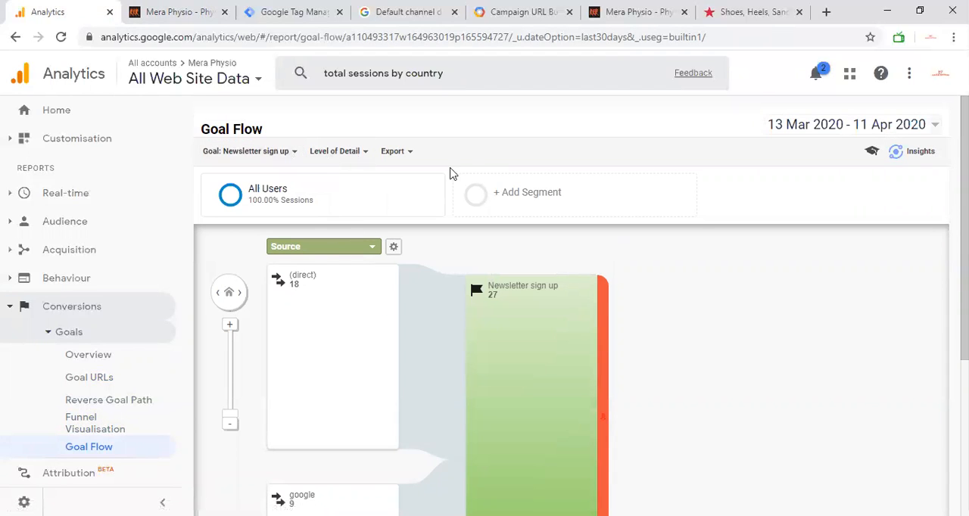
Examine the traffic sources in the goal flow and the Sessions by Source table beneath it.
scroll(321, 318, "down", 3)
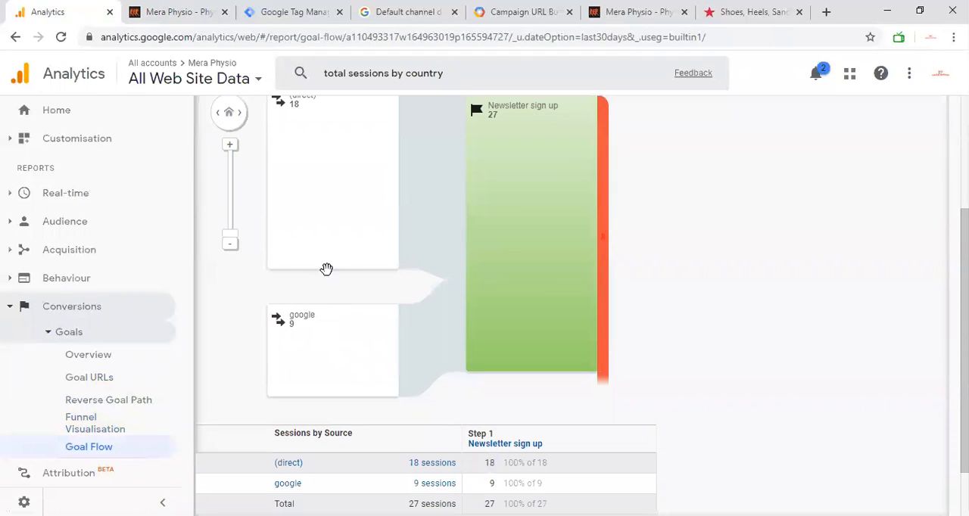
scroll(326, 269, "down", 1)
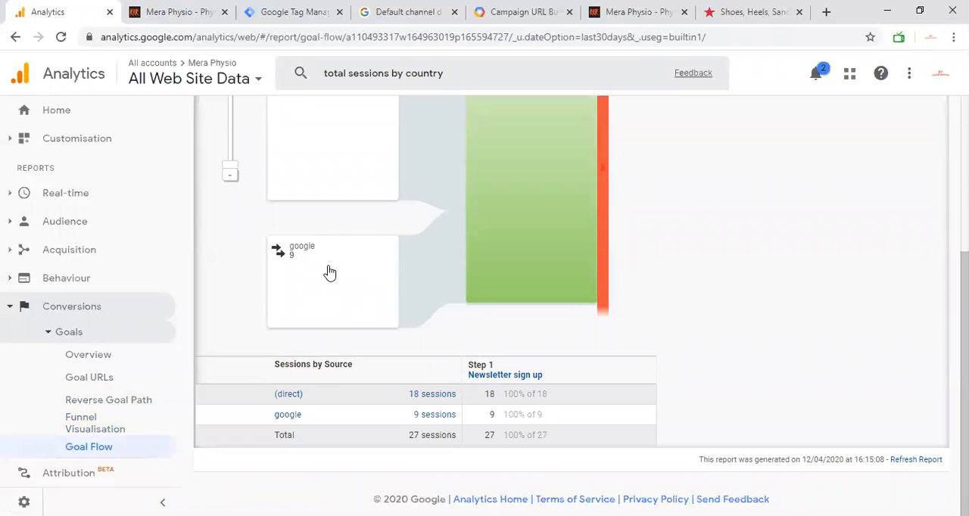
scroll(329, 272, "up", 1)
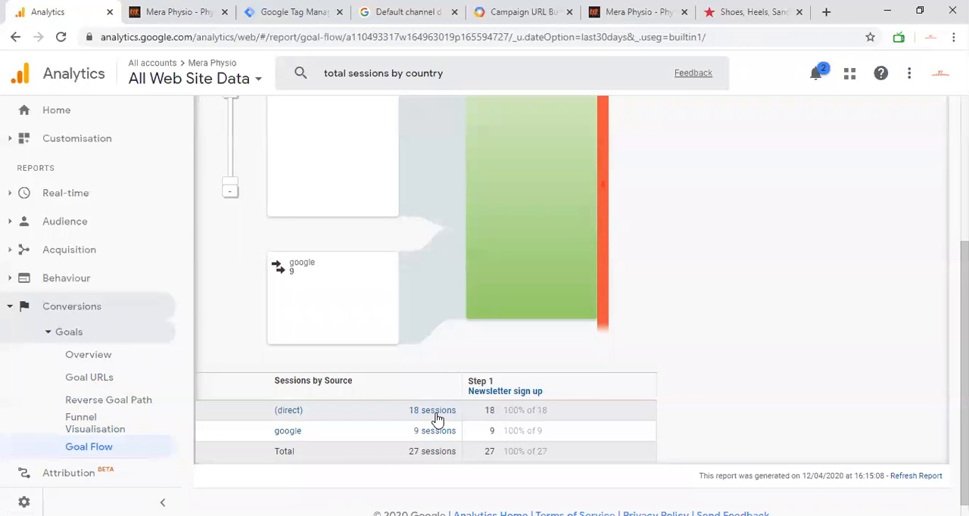
scroll(489, 407, "up", 2)
scroll(490, 412, "down", 2)
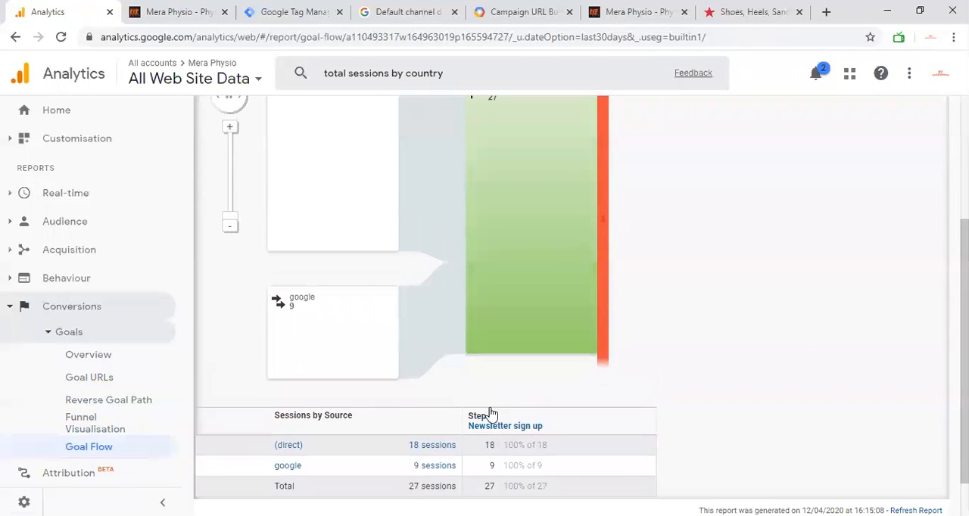
mouse_move(532, 331)
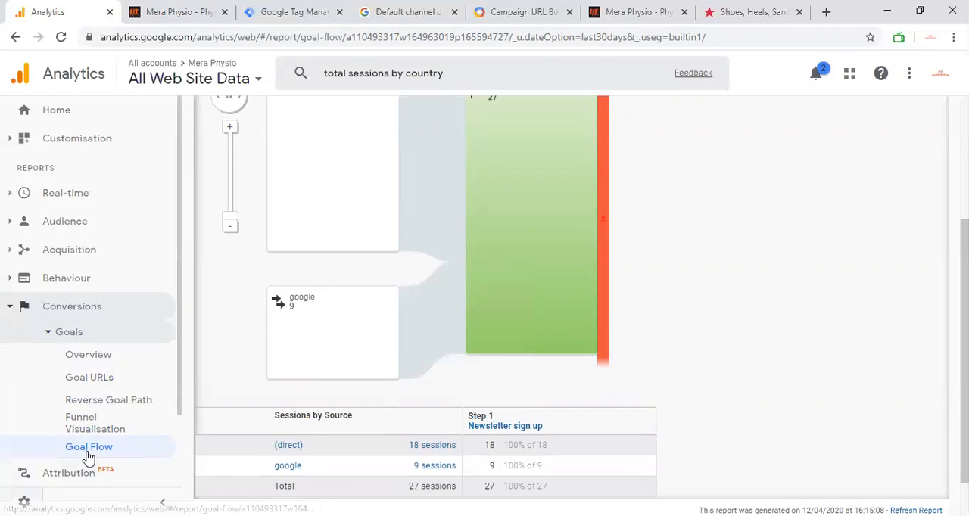
Open the list of goals for the All Web Site Data view in the admin settings.
scroll(83, 447, "down", 1)
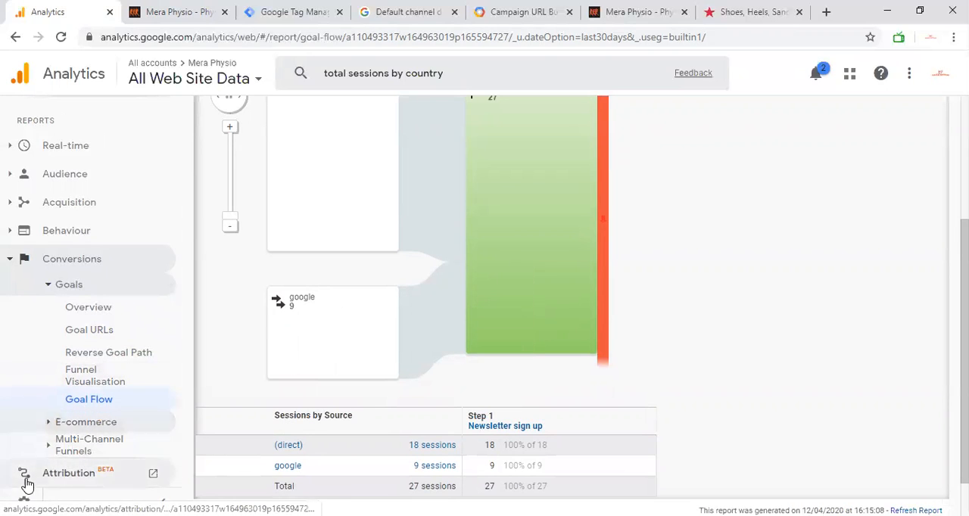
left_click(23, 500)
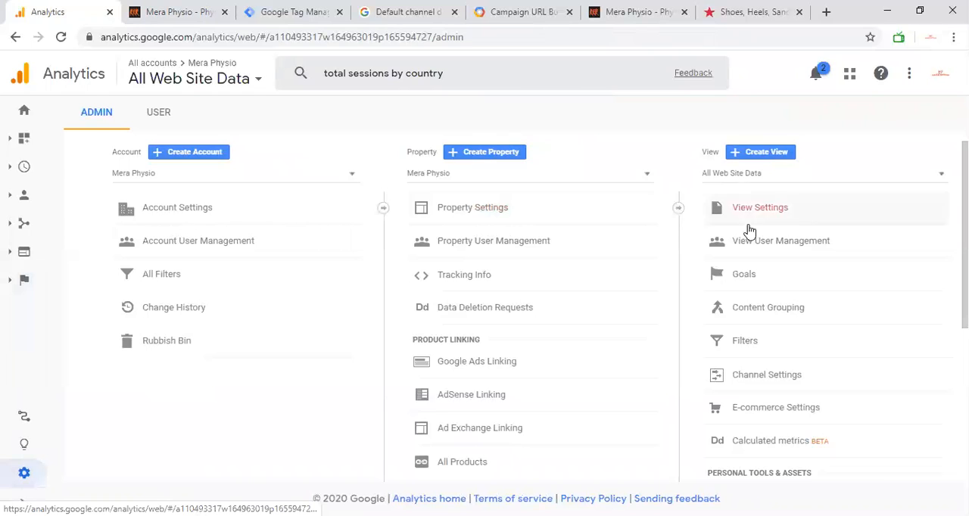
left_click(742, 275)
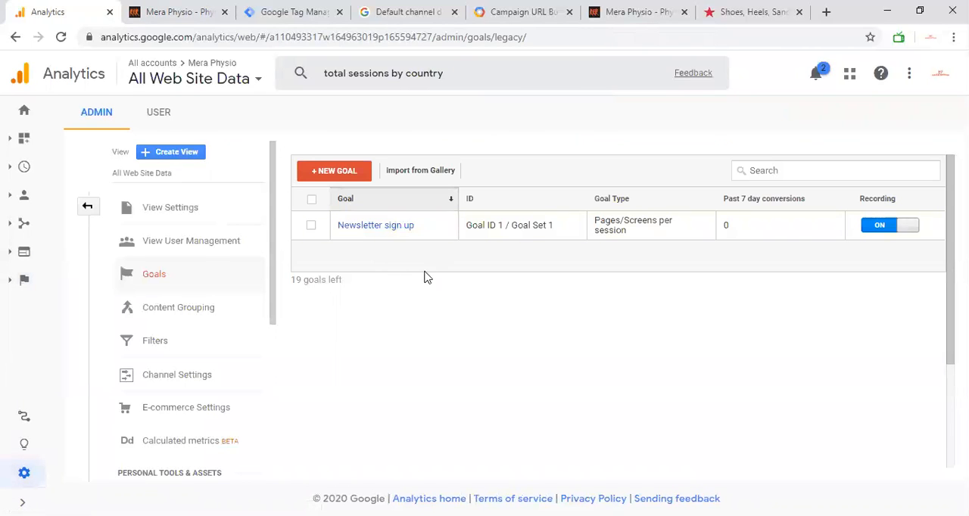
left_click(392, 235)
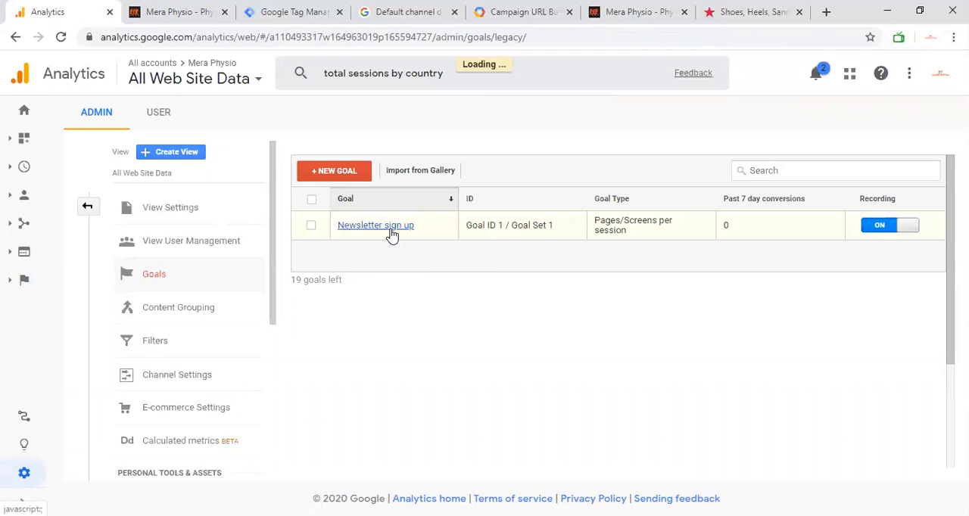
left_click(87, 207)
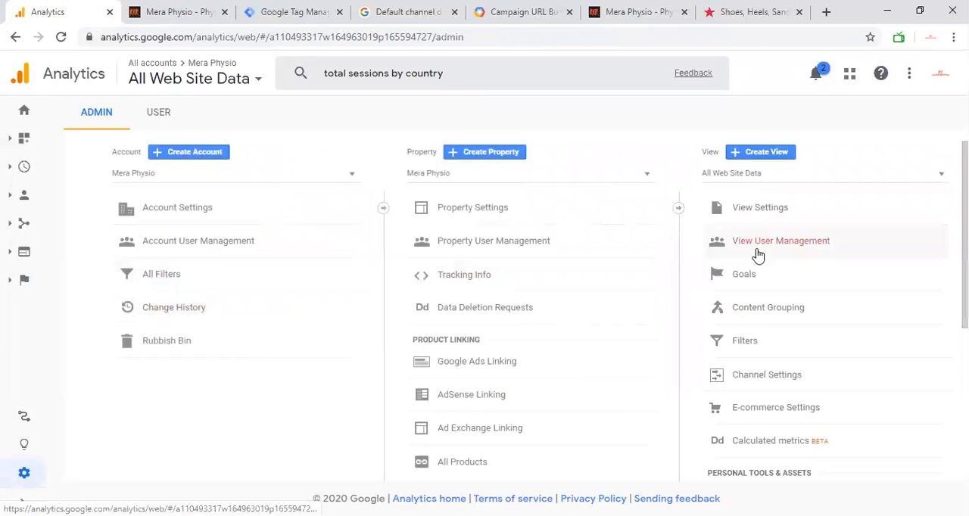
left_click(761, 274)
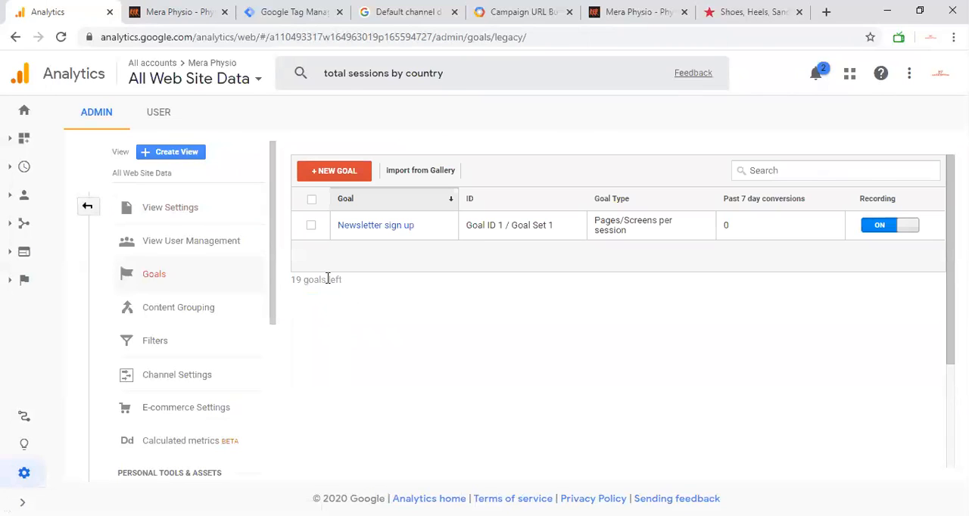
Verify the Newsletter sign up goal against the past 7 days of data and leave its settings without saving.
left_click_drag(292, 279, 357, 282)
left_click(410, 227)
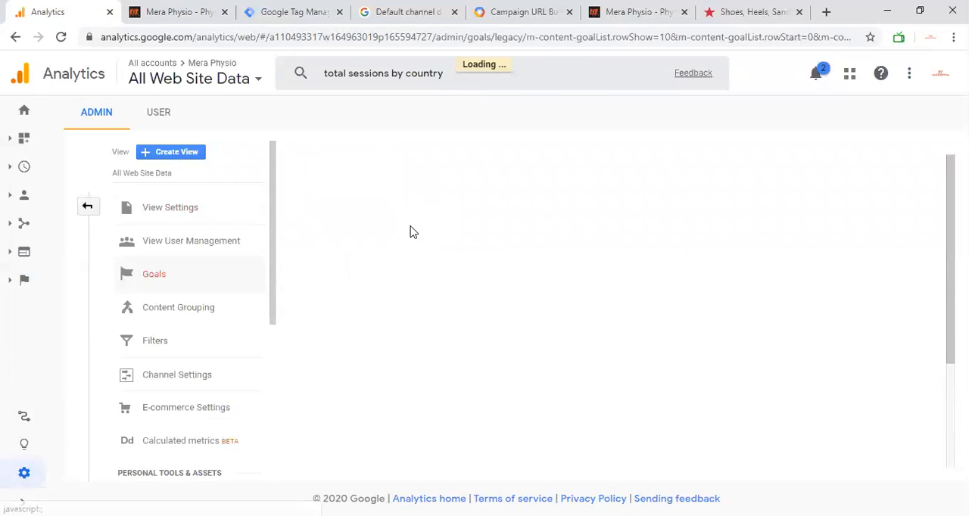
left_click(406, 260)
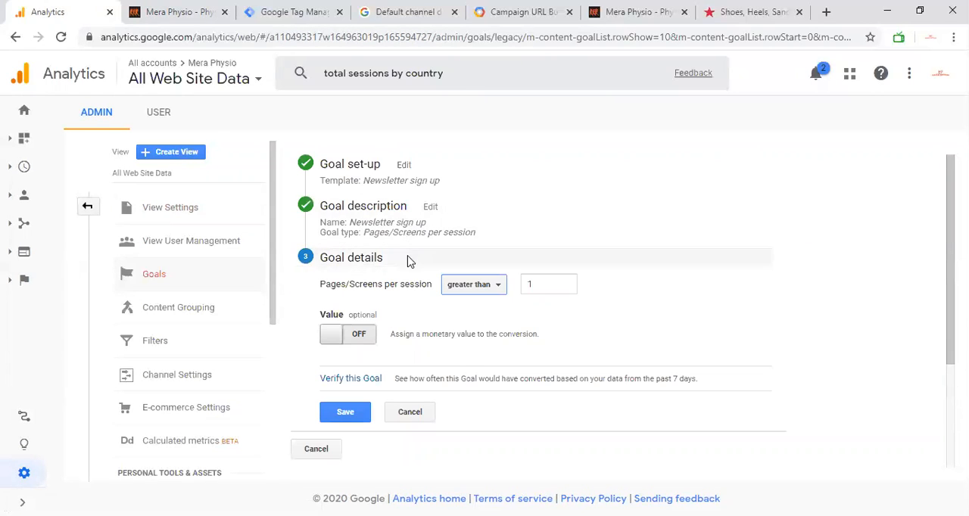
left_click(345, 383)
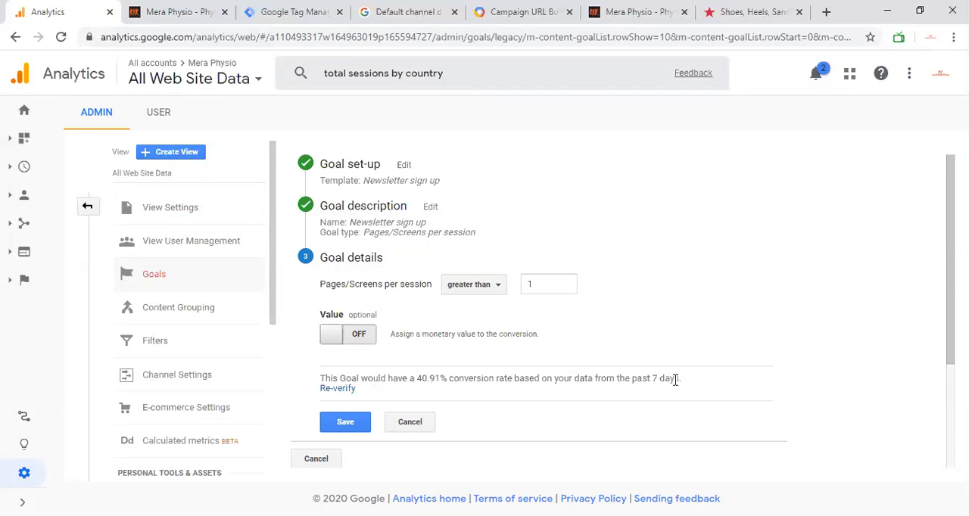
left_click_drag(680, 379, 624, 379)
left_click(424, 377)
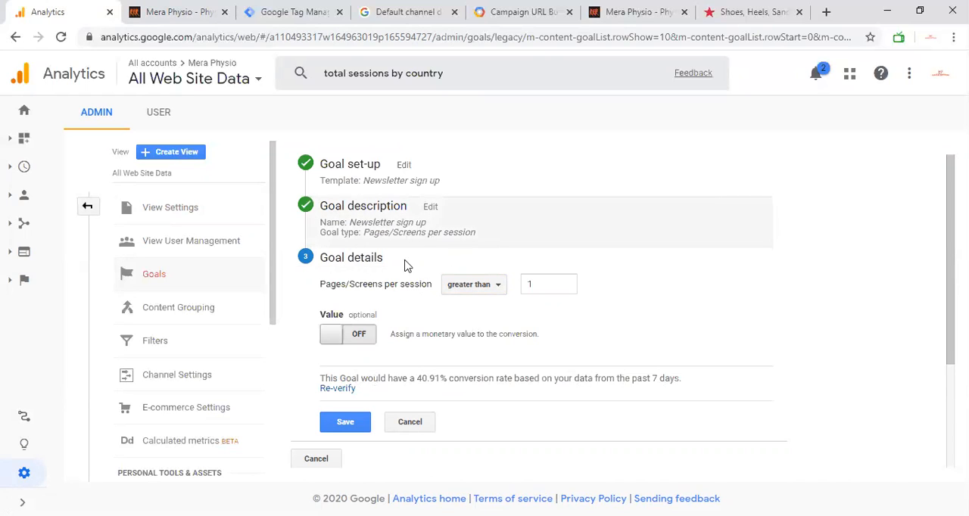
scroll(366, 418, "down", 2)
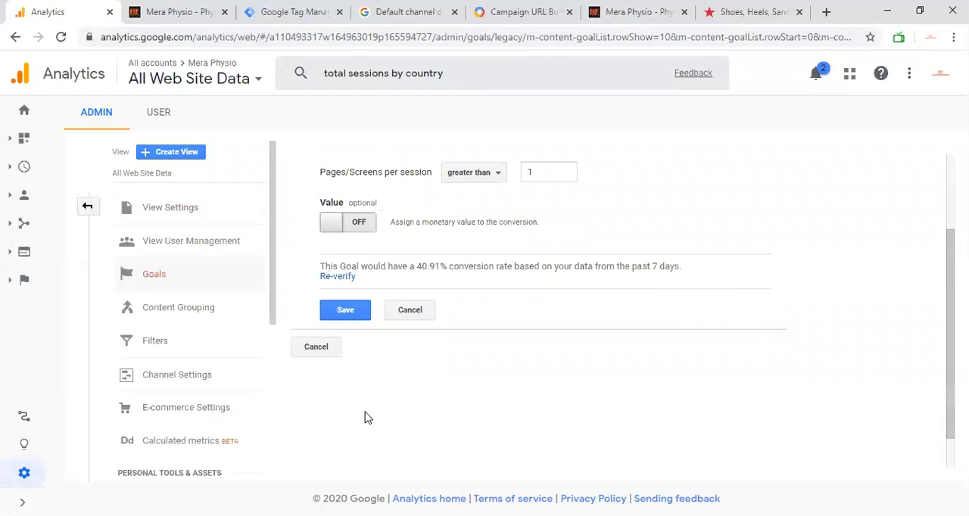
left_click(323, 345)
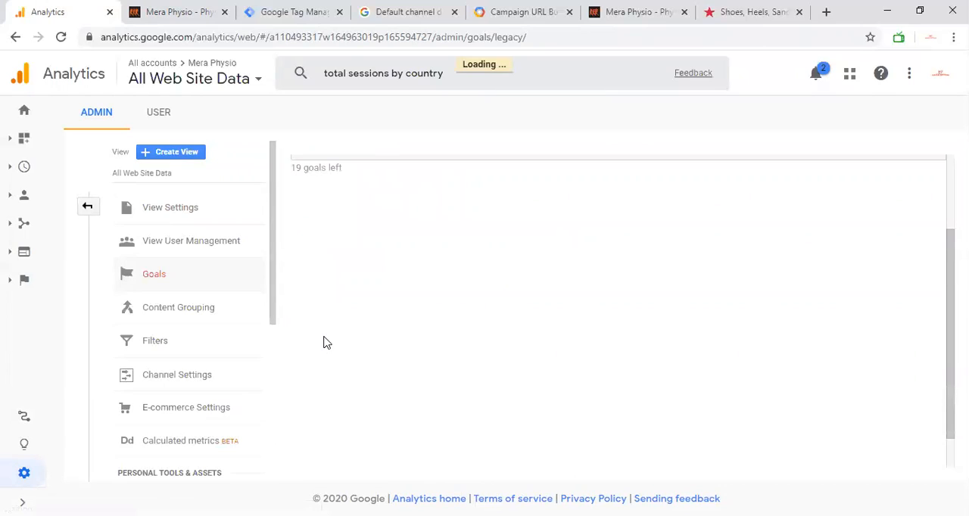
Try out selecting the Newsletter sign up goal in the list, and switch its recording off and back on.
left_click(312, 226)
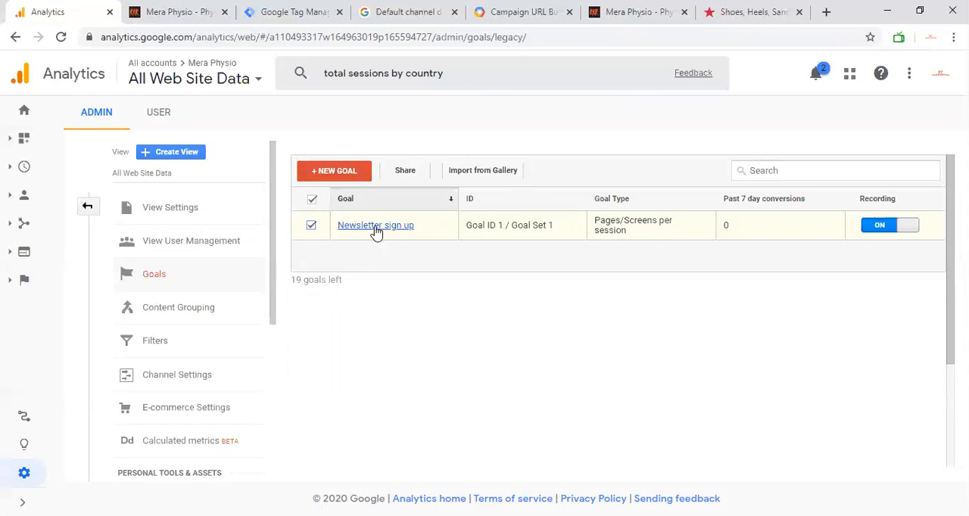
left_click(310, 226)
left_click(905, 227)
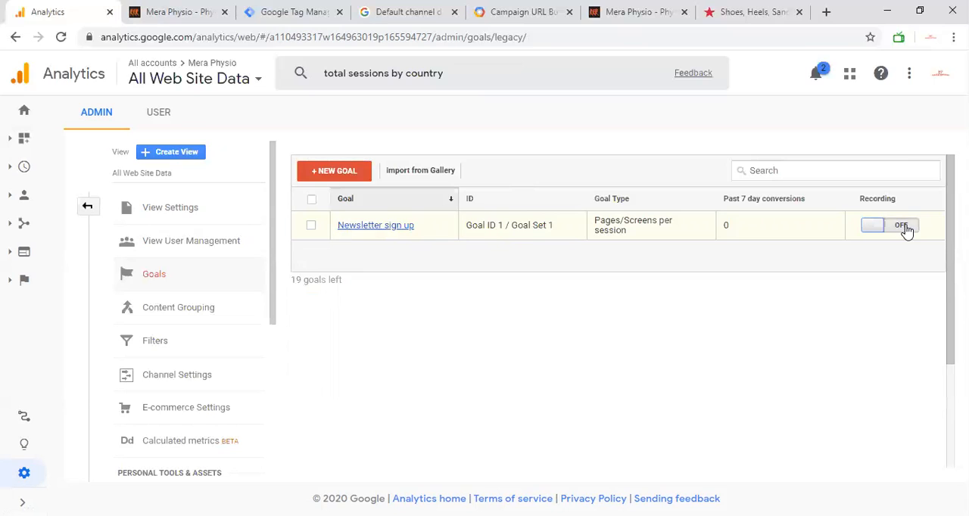
left_click(879, 227)
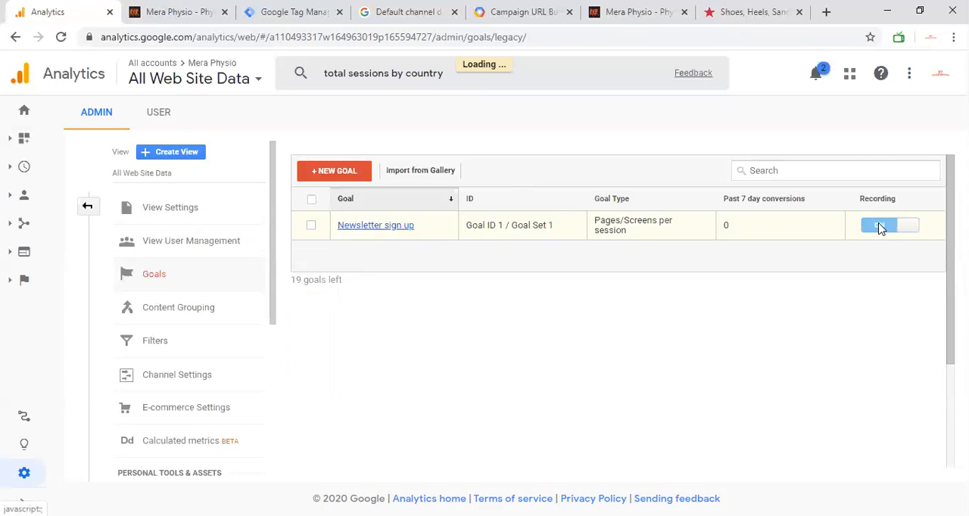
left_click(311, 226)
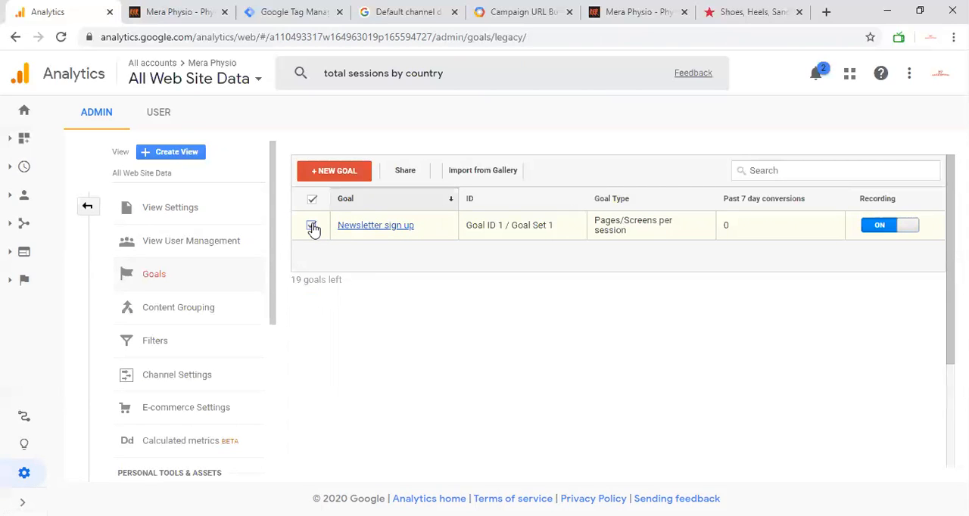
left_click(311, 226)
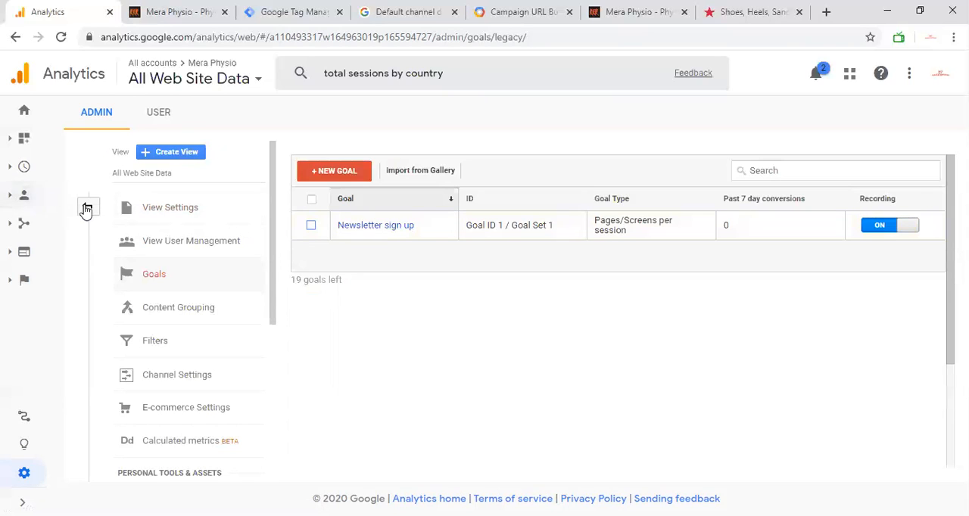
Open the E-commerce Overview report under conversions and read its requirements.
left_click(25, 280)
left_click(86, 356)
left_click(103, 386)
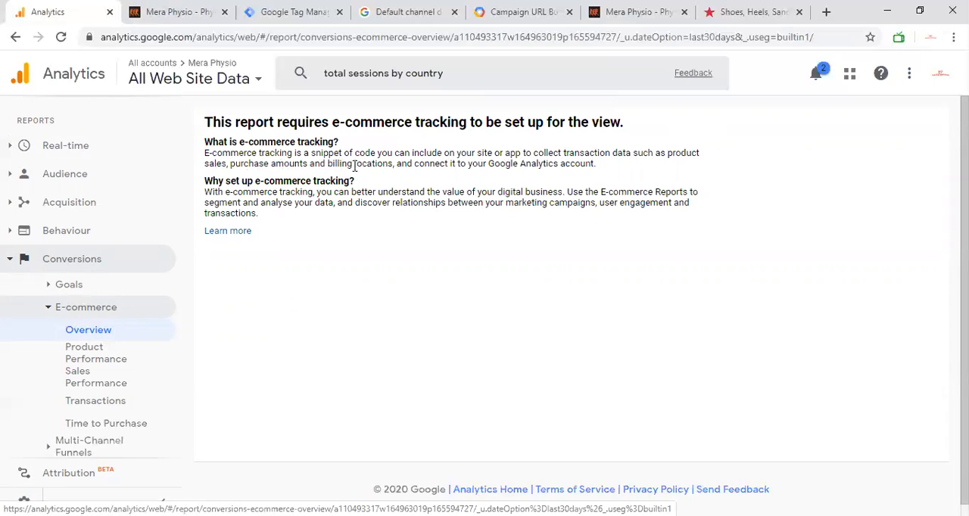
Highlight the explanation of what e-commerce tracking is, including the phrase "snippet of code", while reading it.
left_click_drag(597, 164, 195, 157)
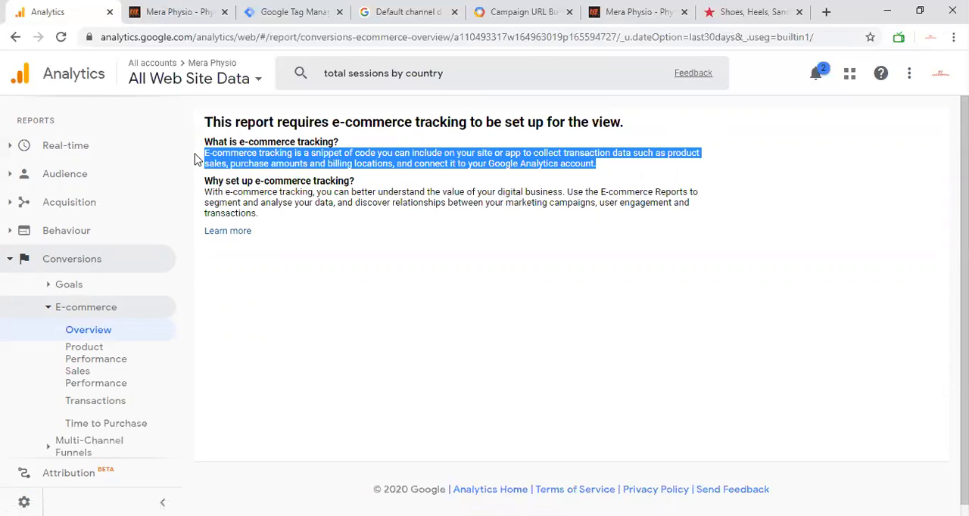
double_click(386, 153)
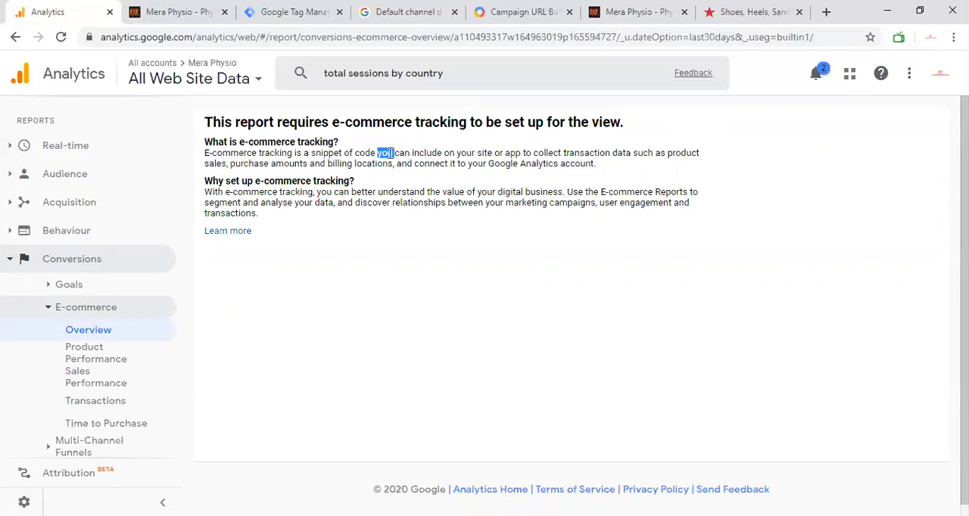
left_click_drag(312, 154, 205, 154)
left_click(377, 151, "shift")
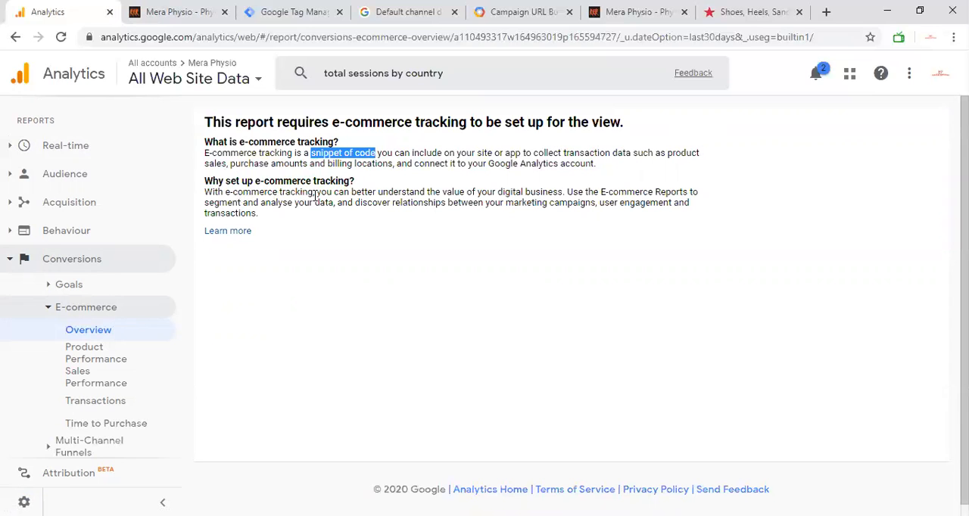
Look through the e-commerce Product Performance, Sales Performance, Transactions and Time to Purchase reports in turn.
left_click(108, 355)
left_click(108, 381)
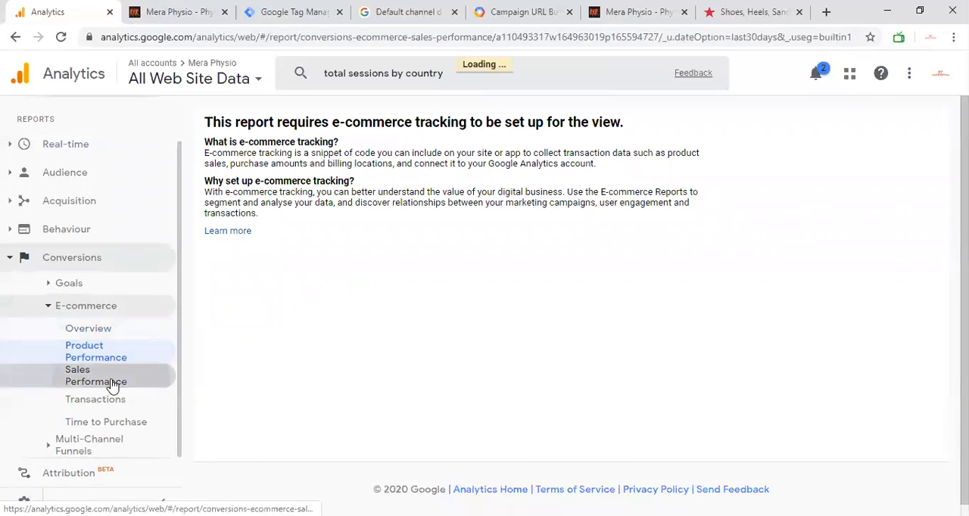
left_click(108, 405)
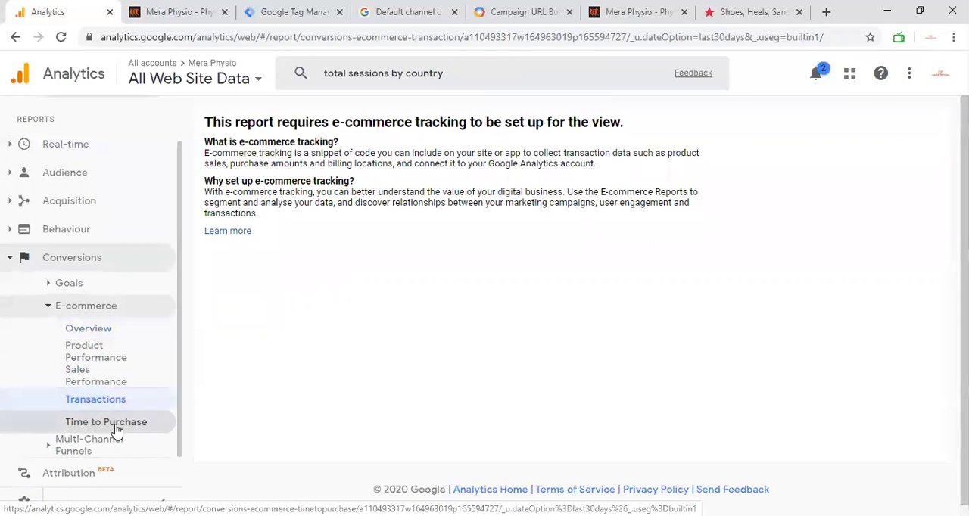
left_click(115, 429)
Open the Multi-Channel Funnels Overview report and look through its contents.
left_click(110, 445)
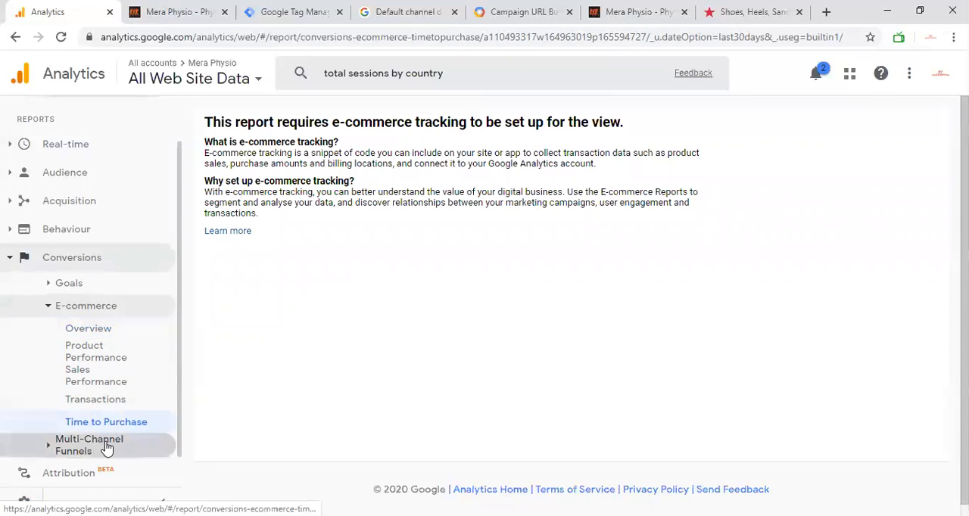
left_click(116, 331)
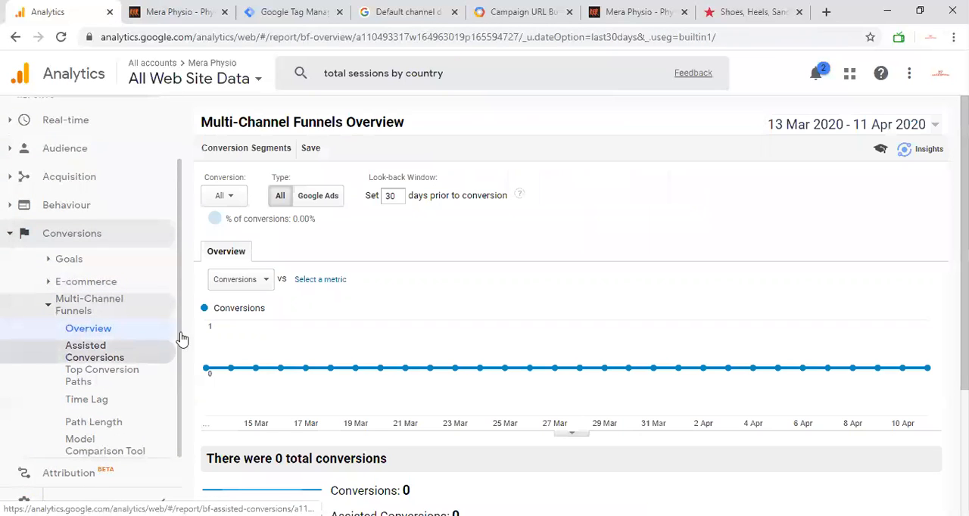
scroll(299, 350, "down", 2)
scroll(298, 350, "up", 2)
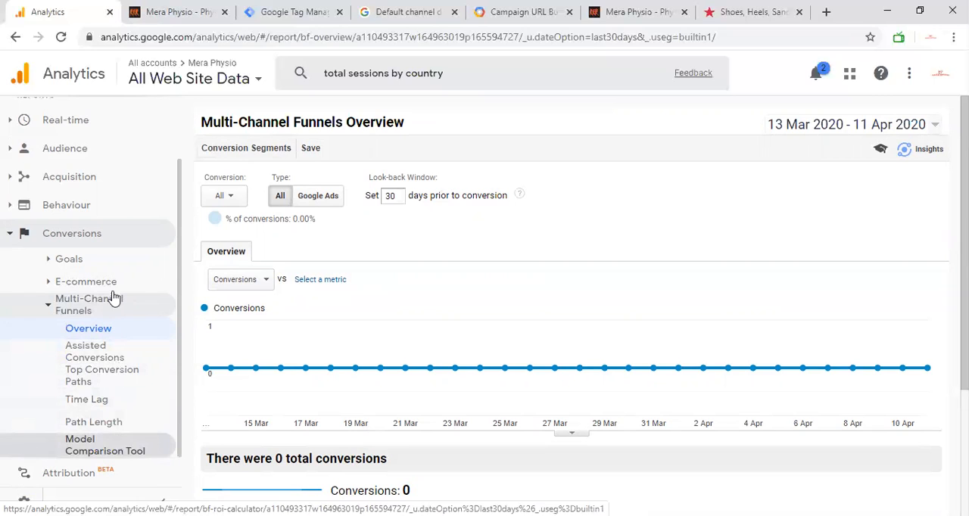
View the Attribution beta welcome page and close it, then show only the main report groups under Conversions.
left_click(82, 241)
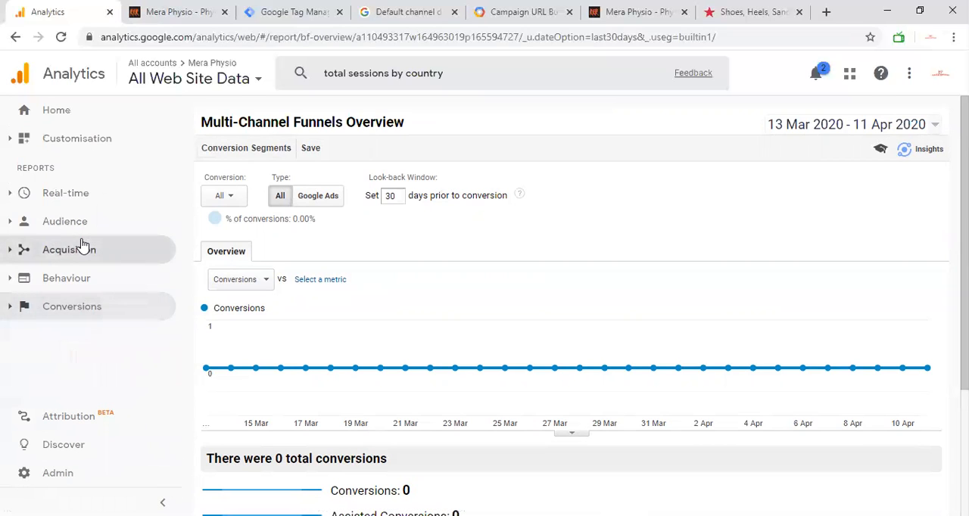
left_click(81, 425)
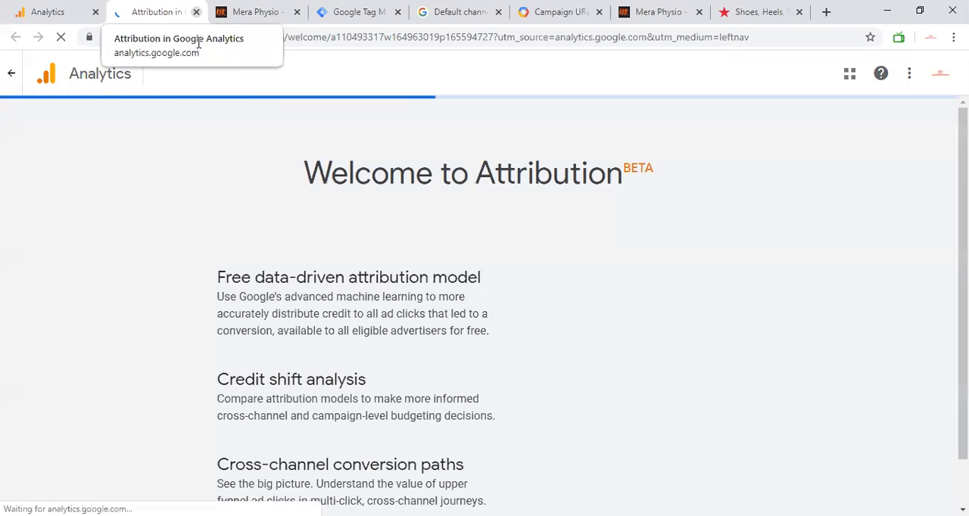
left_click(196, 11)
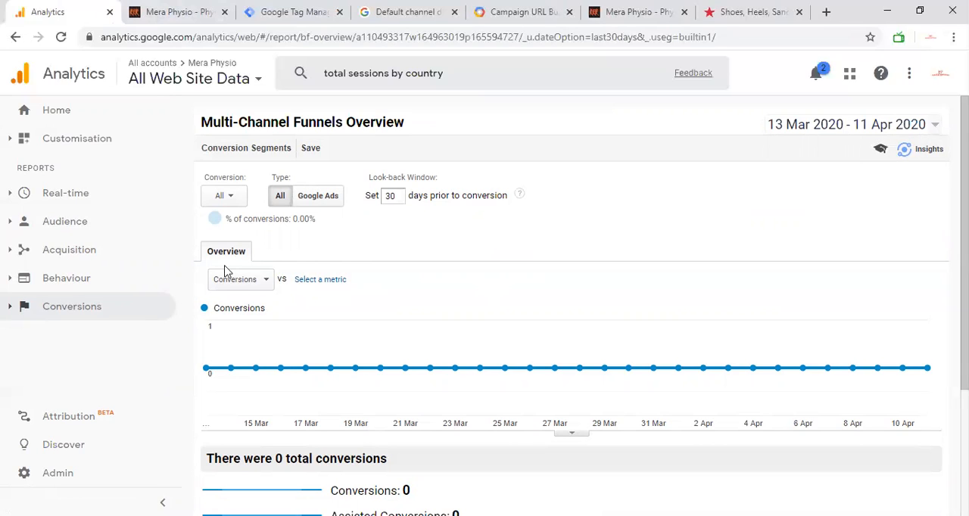
left_click(93, 308)
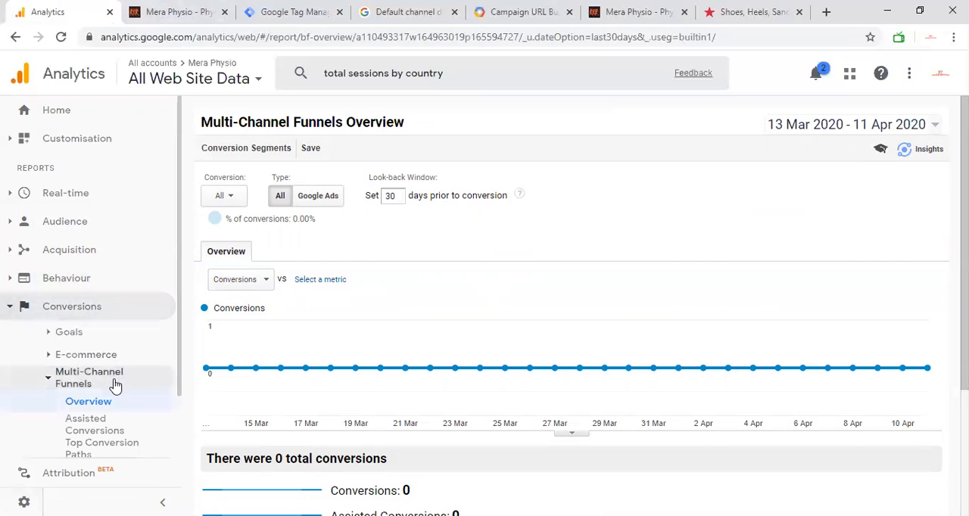
left_click(115, 384)
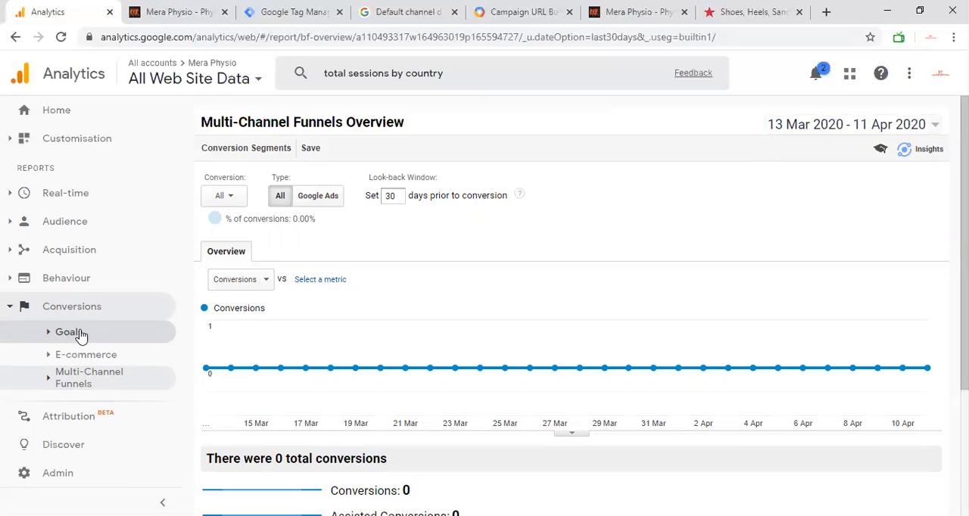
Switch to the Mera Physio website, review its newsletter subscribe form, specialities and services, and return to Google Analytics.
left_click(176, 11)
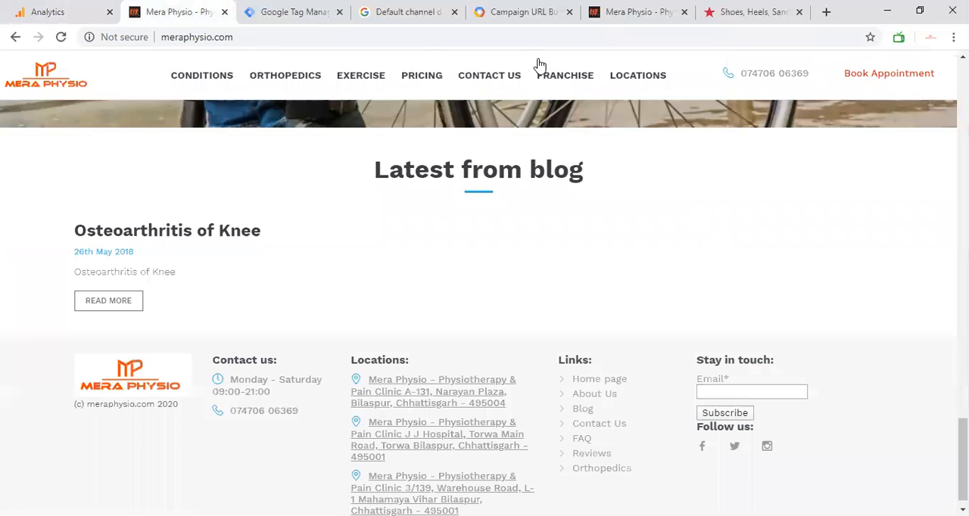
scroll(419, 313, "down", 1)
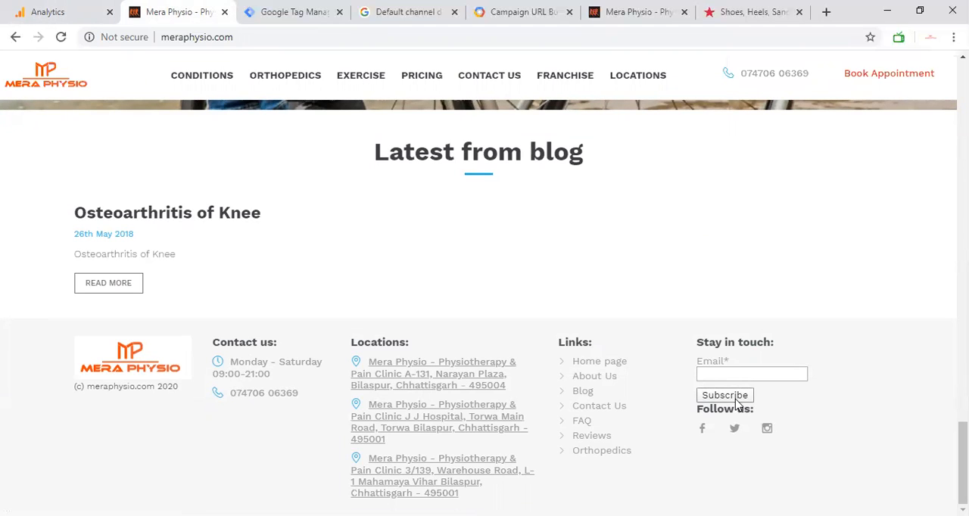
scroll(549, 340, "up", 15)
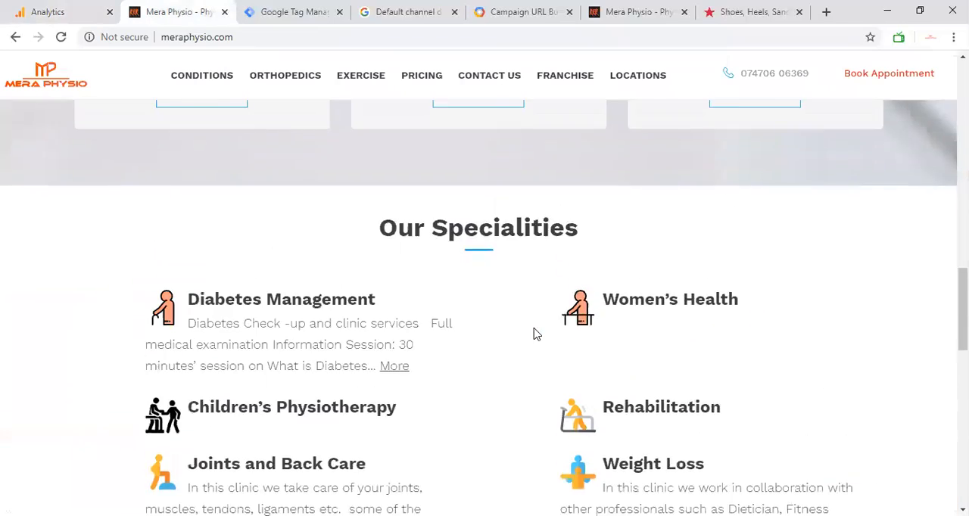
scroll(437, 318, "up", 10)
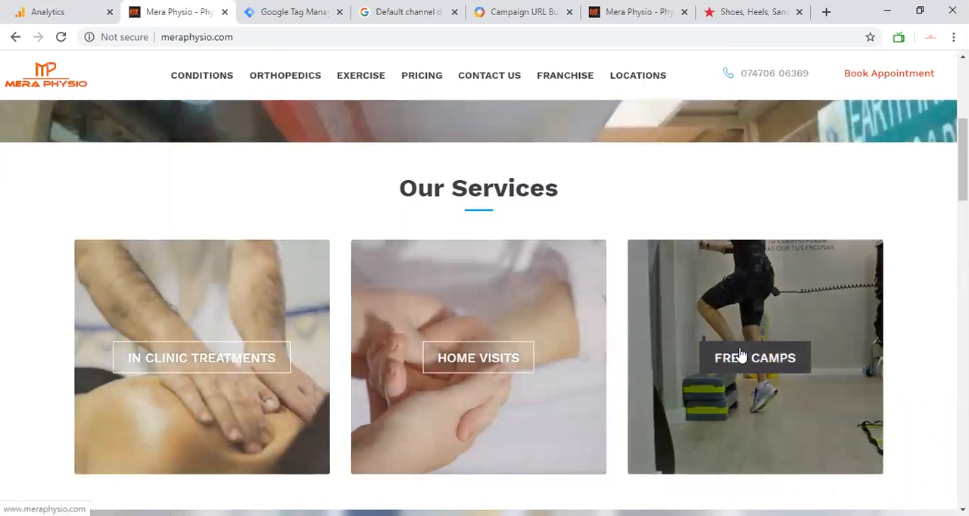
scroll(622, 358, "up", 3)
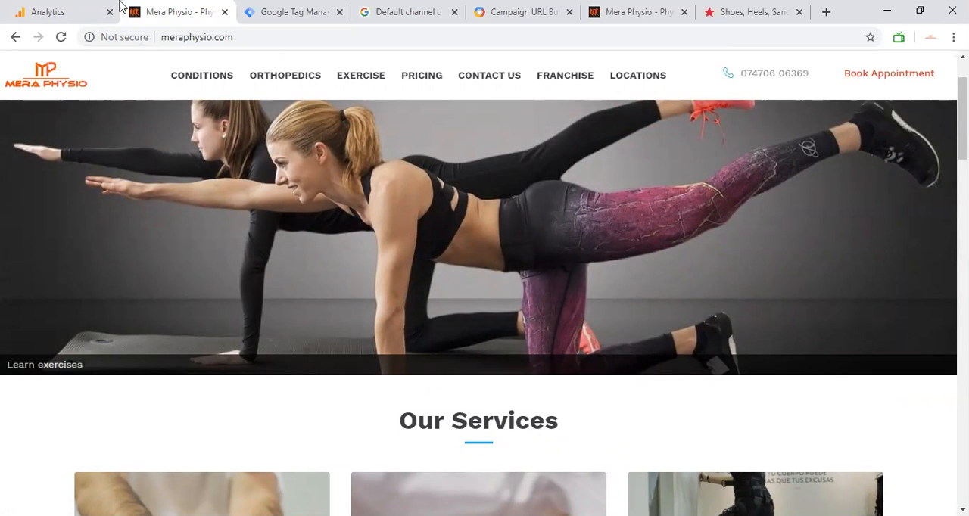
left_click(68, 6)
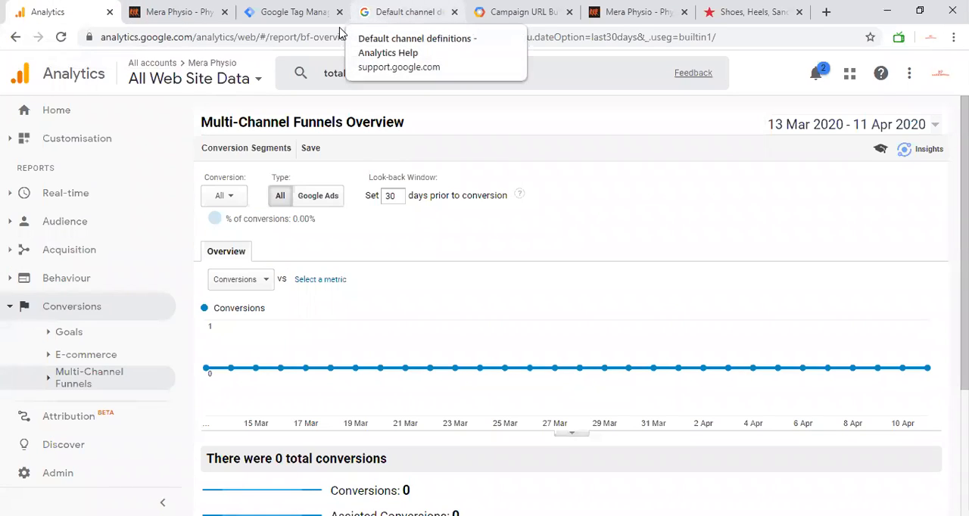